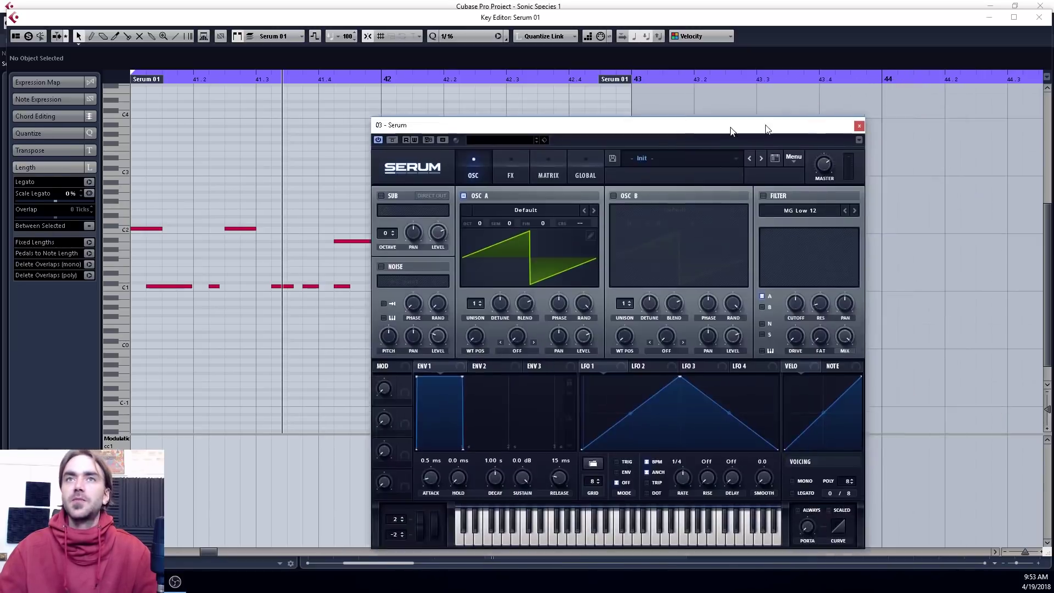
Set the synth voicing to Mono with Legato, and enable the filter with type Band 24.
left_click_drag(736, 131, 860, 71)
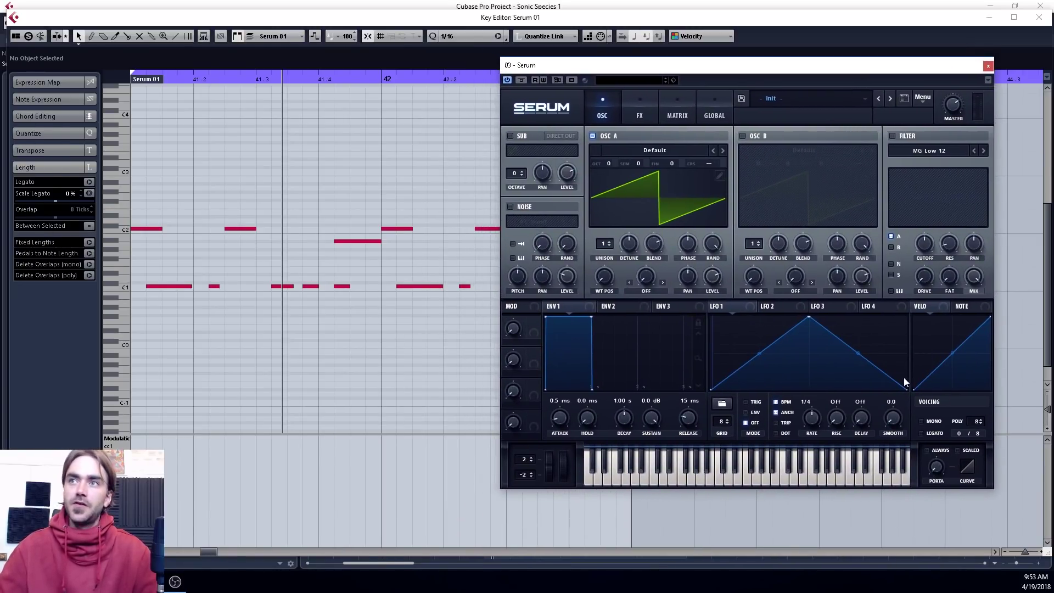
left_click(927, 425)
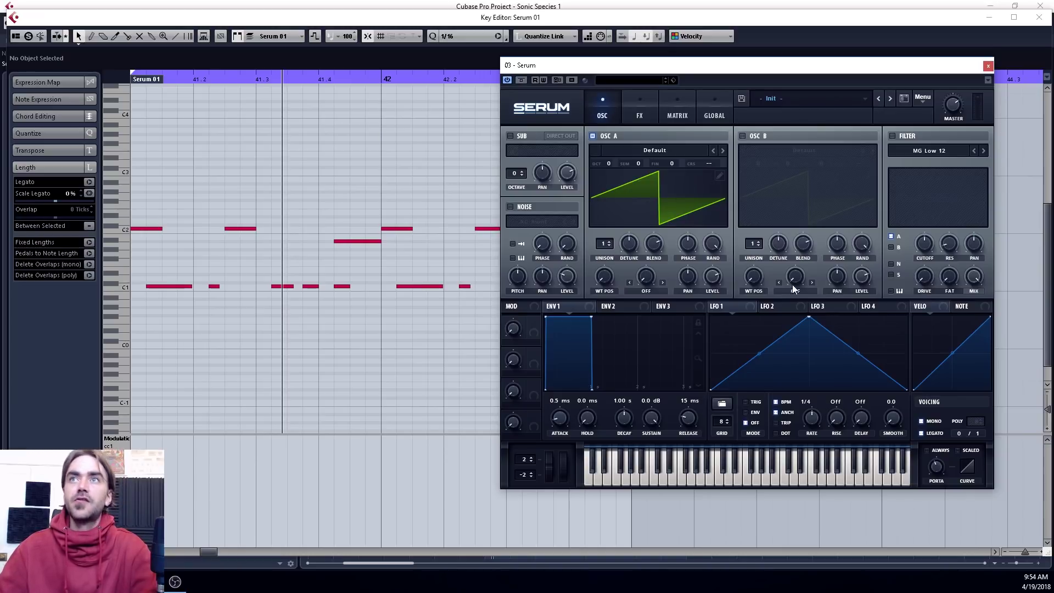
left_click(893, 136)
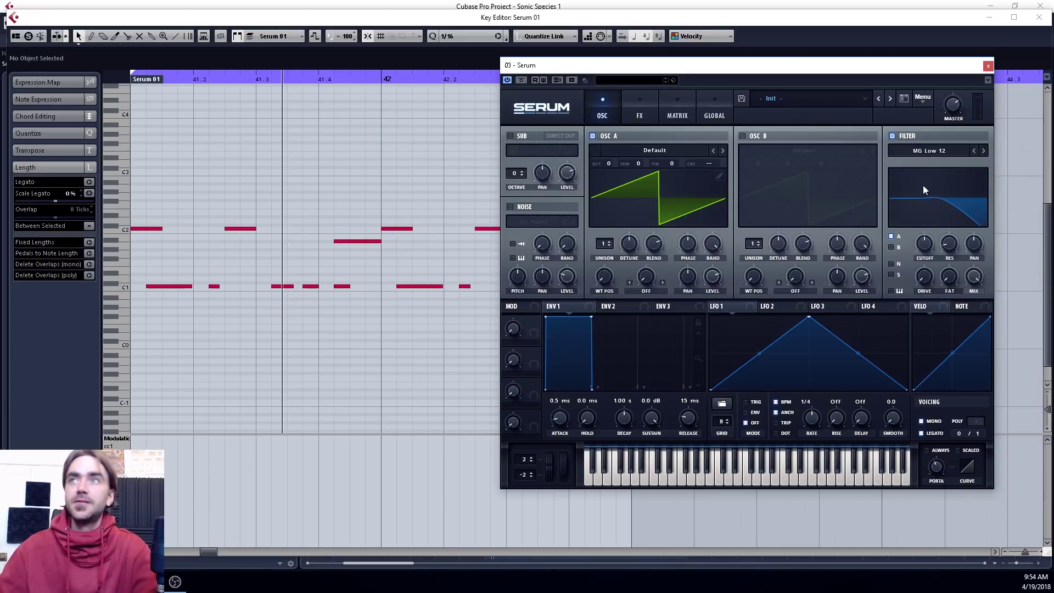
left_click(925, 151)
mouse_move(928, 163)
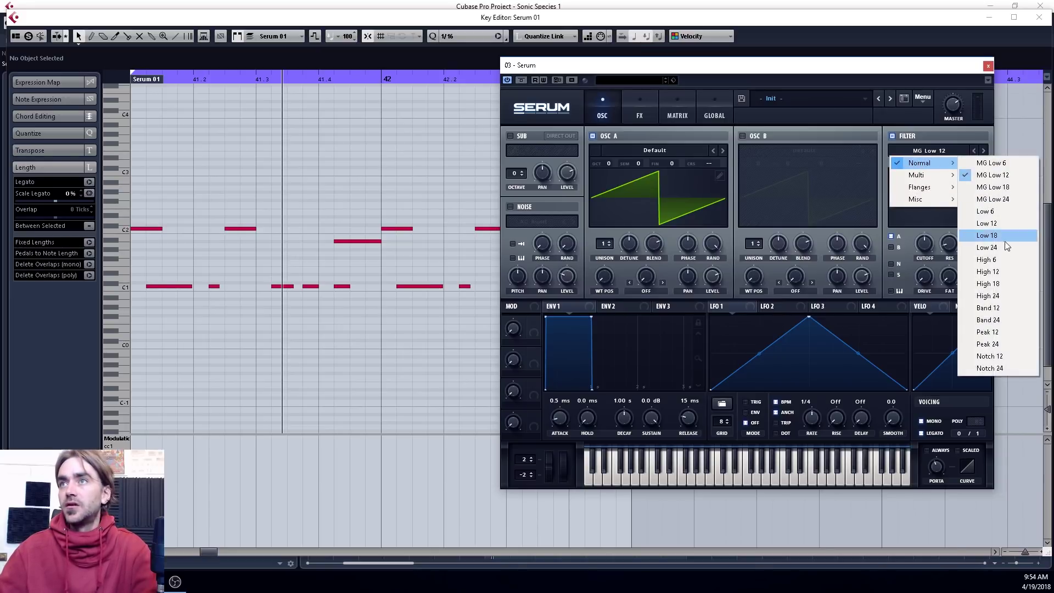
left_click(994, 321)
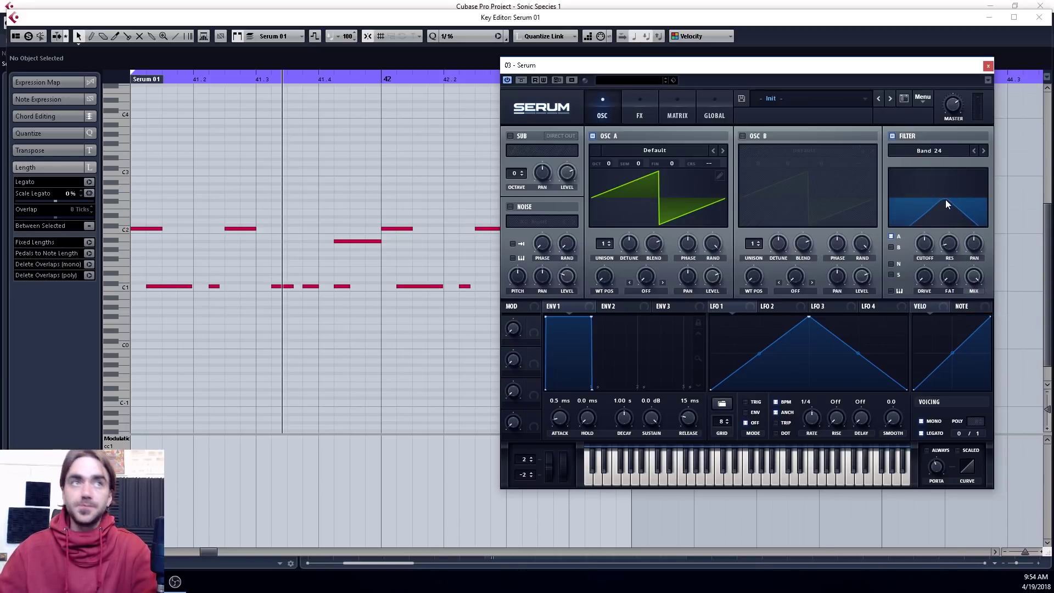
Set the filter's Fat amount to 8% and lower the filter cutoff.
left_click_drag(924, 281, 956, 273)
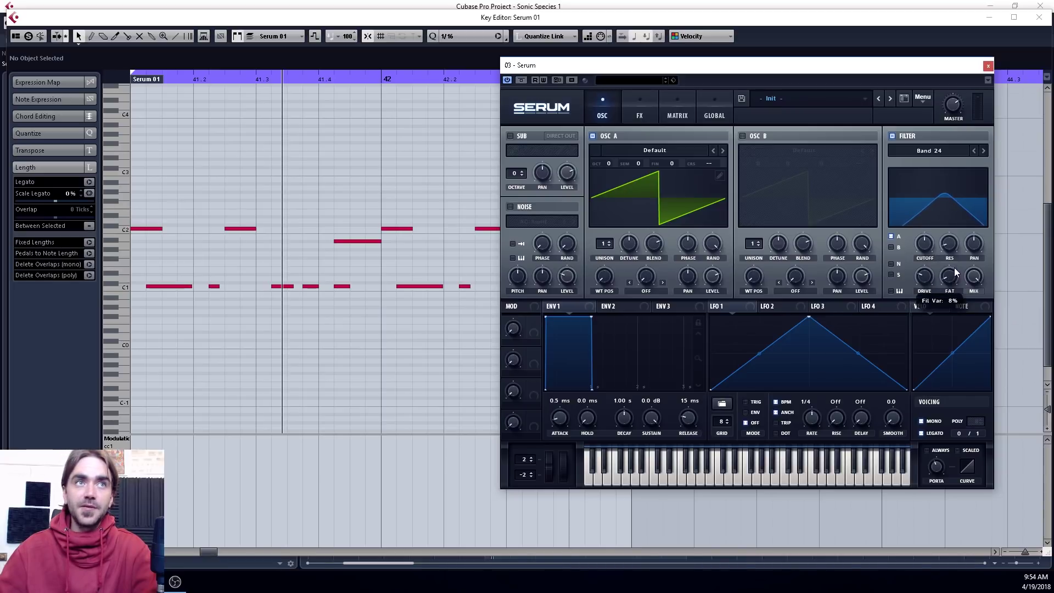
right_click(956, 269)
left_click(943, 261)
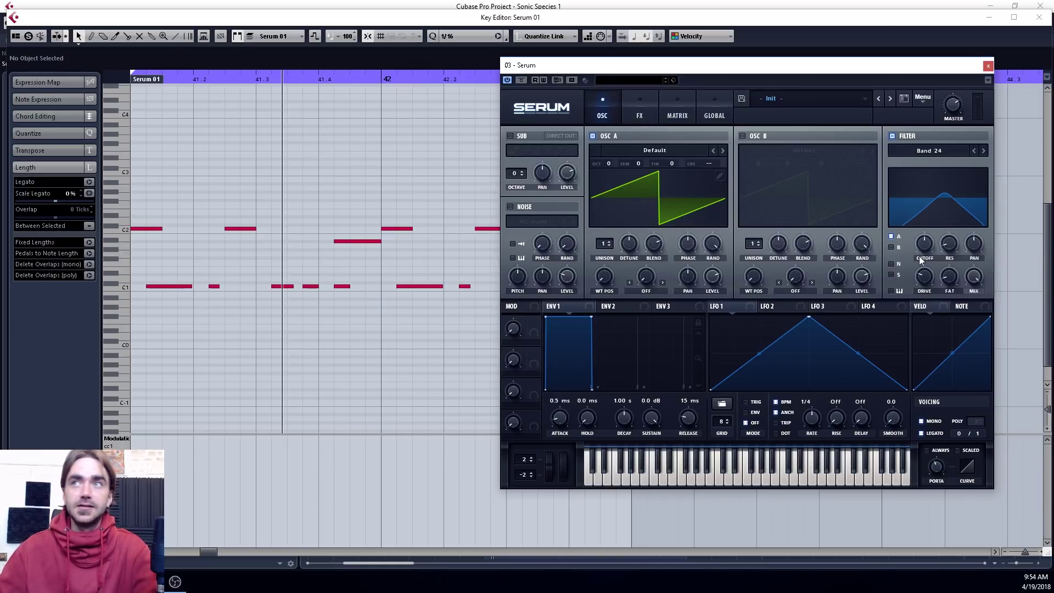
left_click_drag(922, 246, 913, 259)
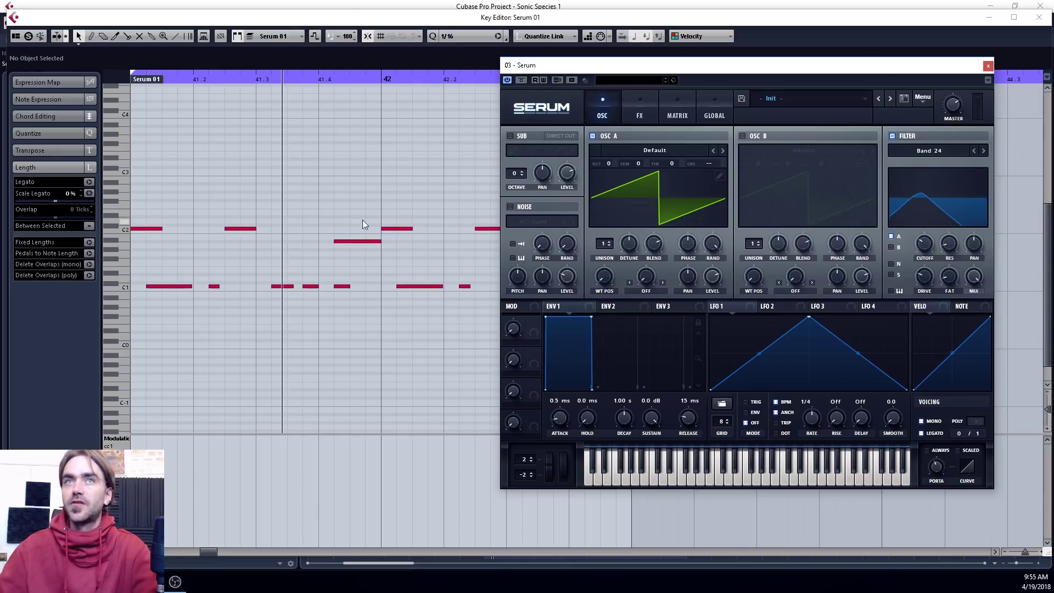
Leave the key editor, play the loop from the project window, and reposition the Serum window so all its controls are reachable.
left_click(1040, 17)
left_click(71, 92)
left_click_drag(549, 64, 725, 169)
key("space")
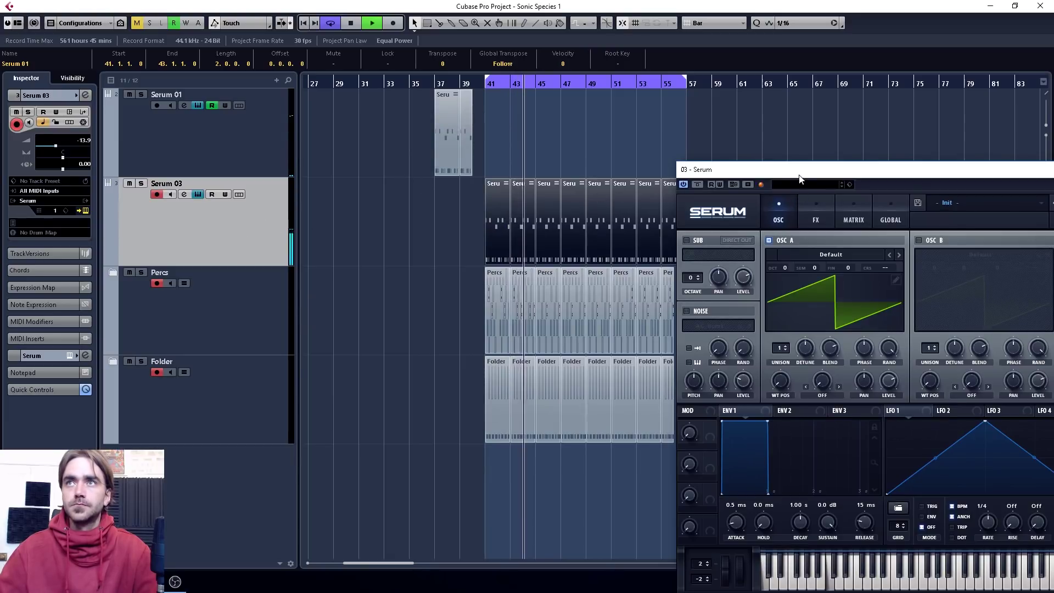
left_click_drag(799, 171, 527, 115)
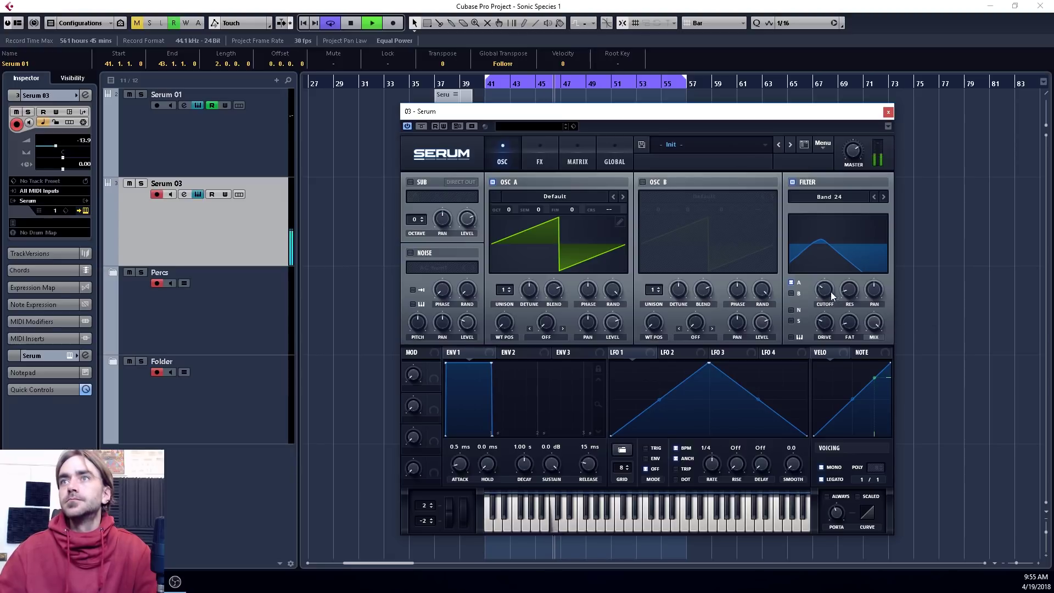
Raise the filter cutoff to about 173 Hz and set the Serum 03 track volume to -7.94 during playback, and stop the loop.
left_click_drag(825, 291, 826, 269)
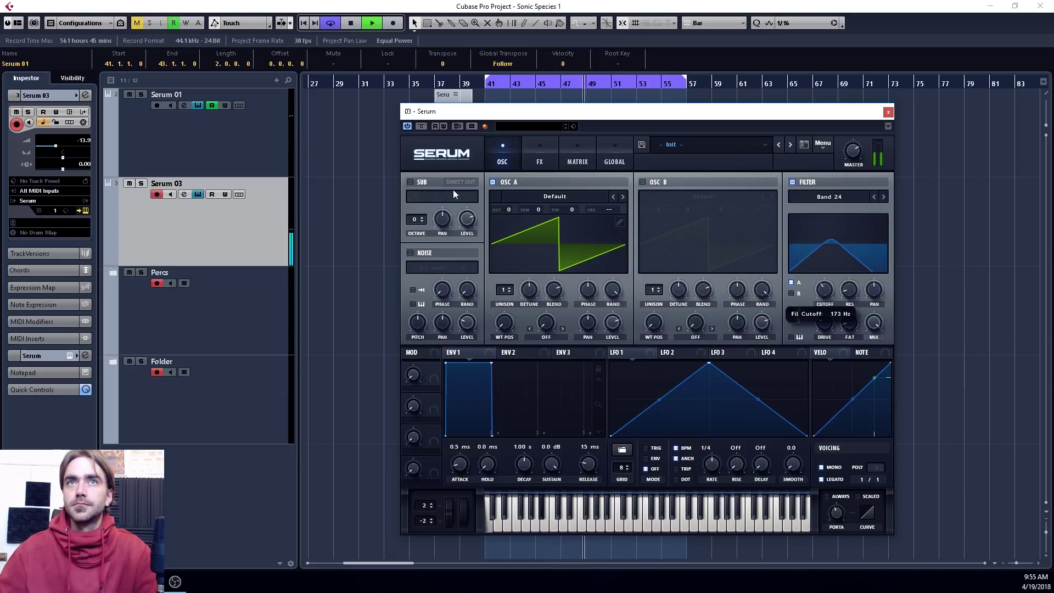
left_click(62, 148)
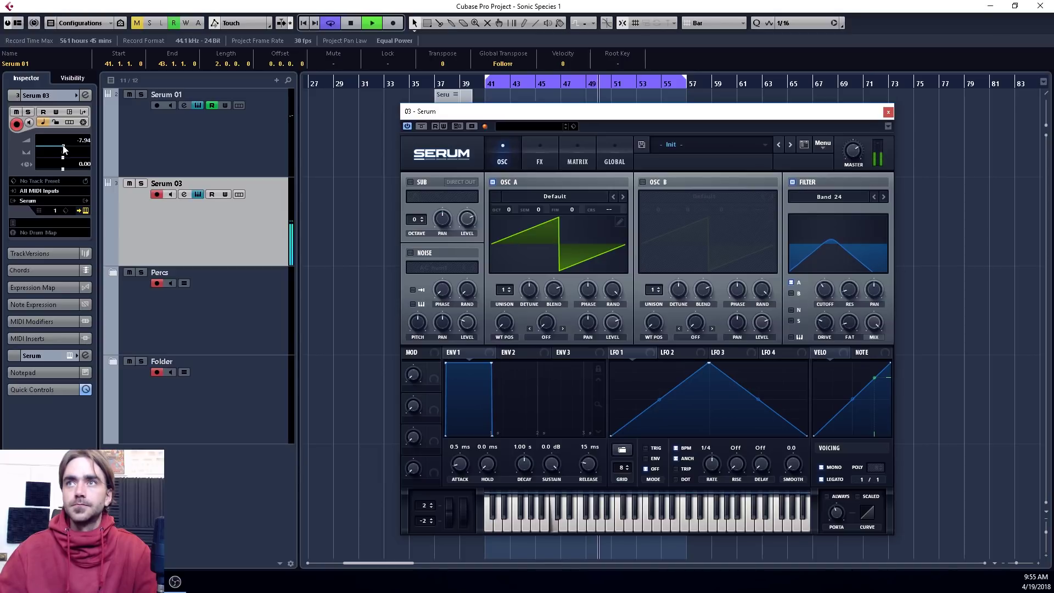
mouse_move(826, 289)
left_mouse_down()
mouse_move(832, 281)
mouse_move(829, 294)
left_mouse_up()
left_click(976, 356)
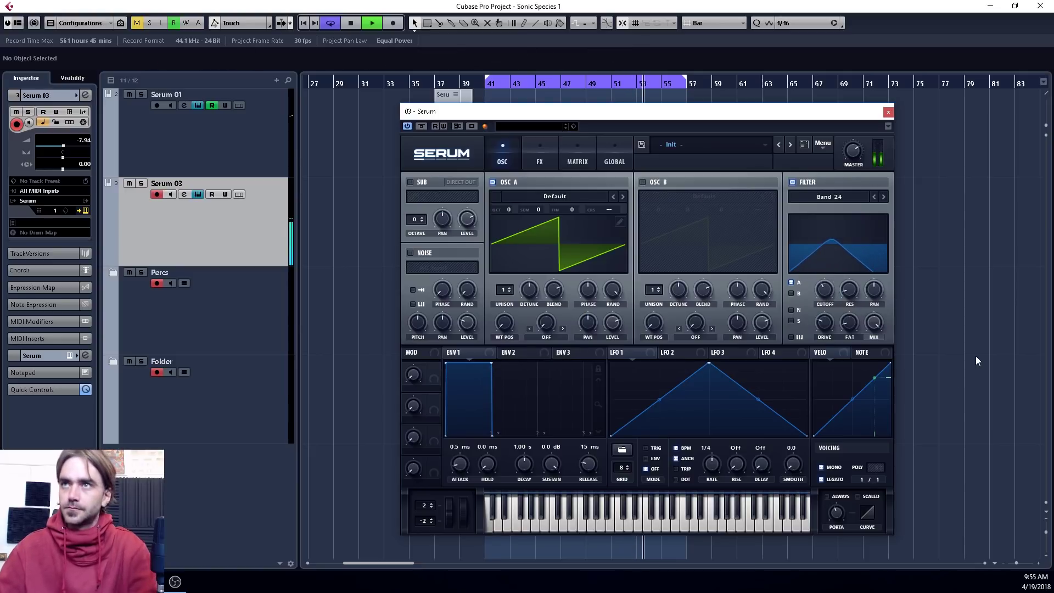
key("space")
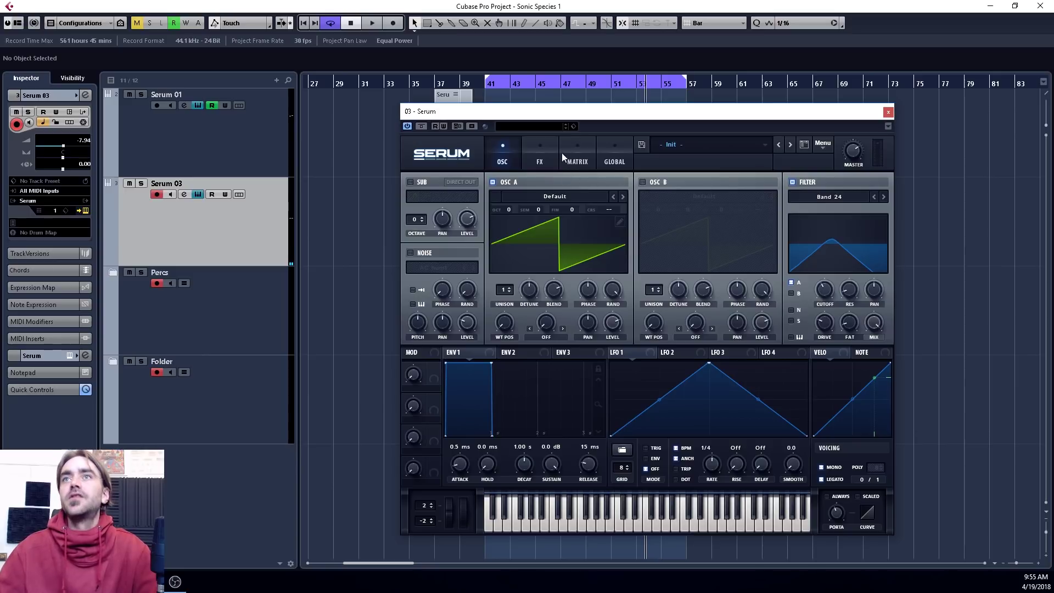
Enable the Distortion effect in Rectify mode, raise its drive strongly, and reduce its mix.
left_click(539, 156)
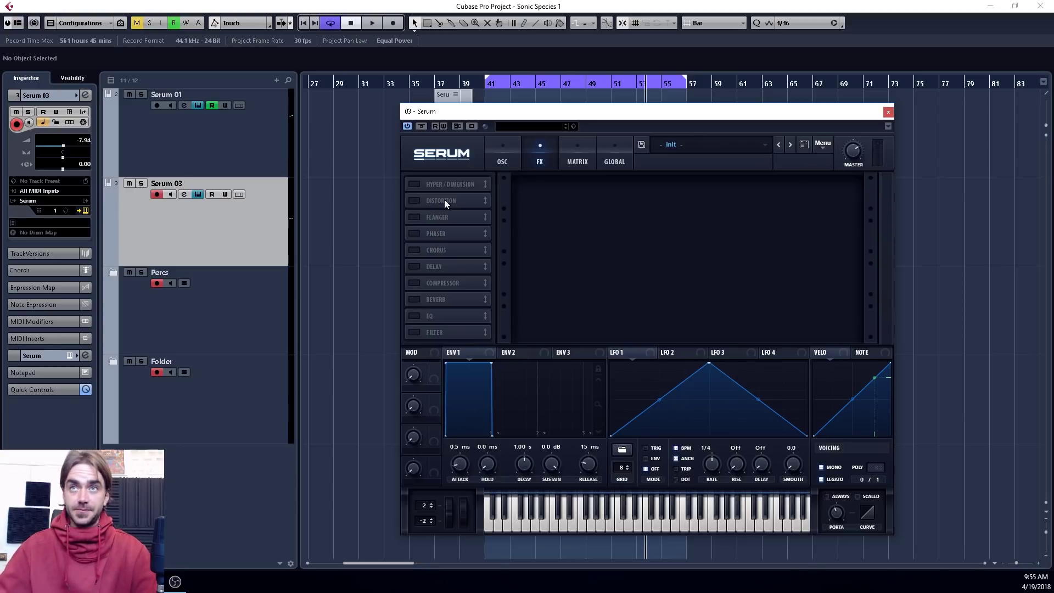
left_click(416, 201)
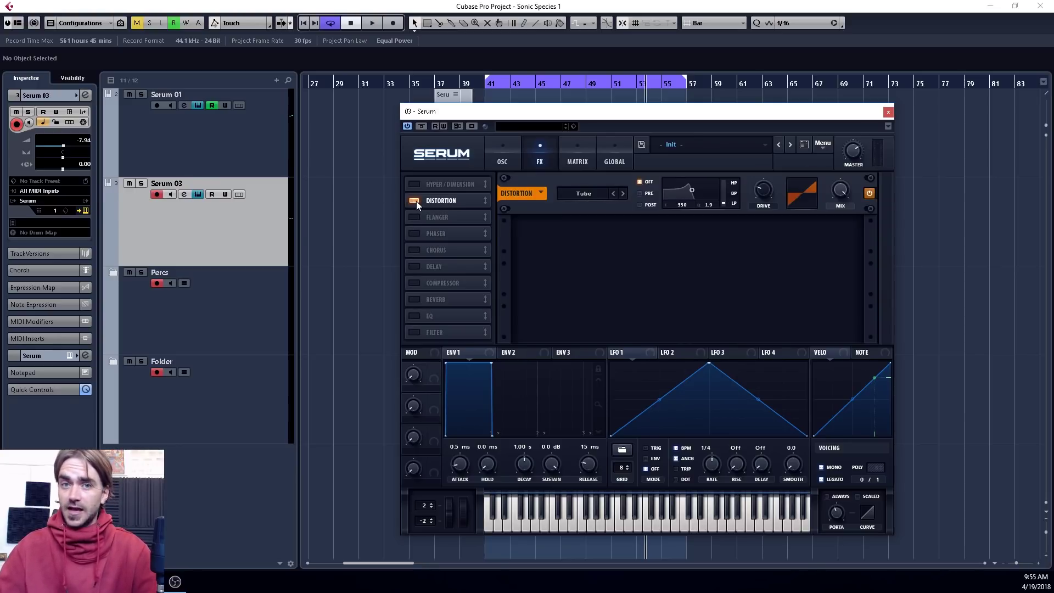
left_click(583, 195)
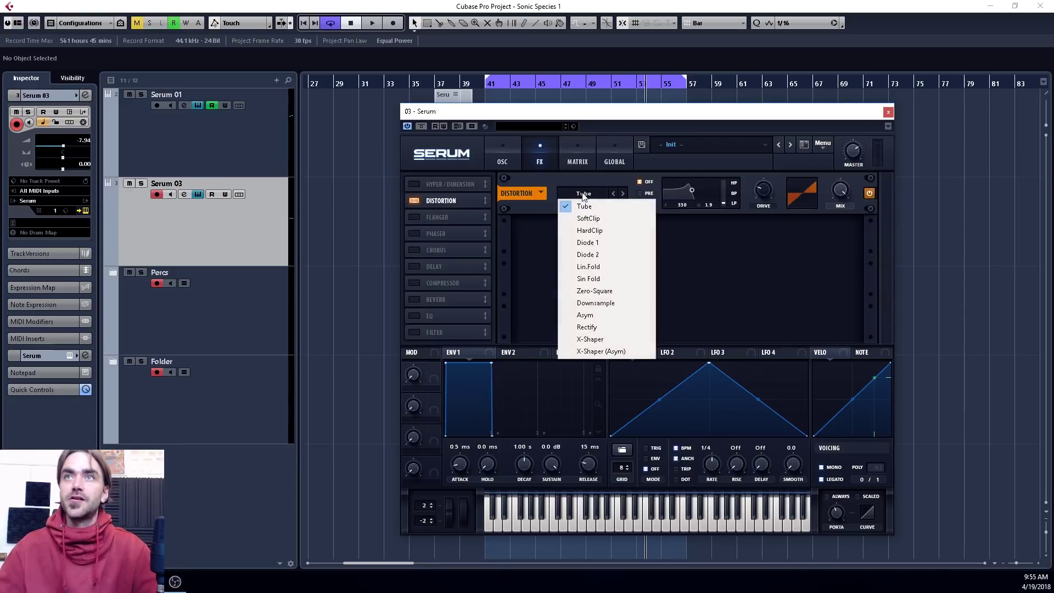
left_click(586, 327)
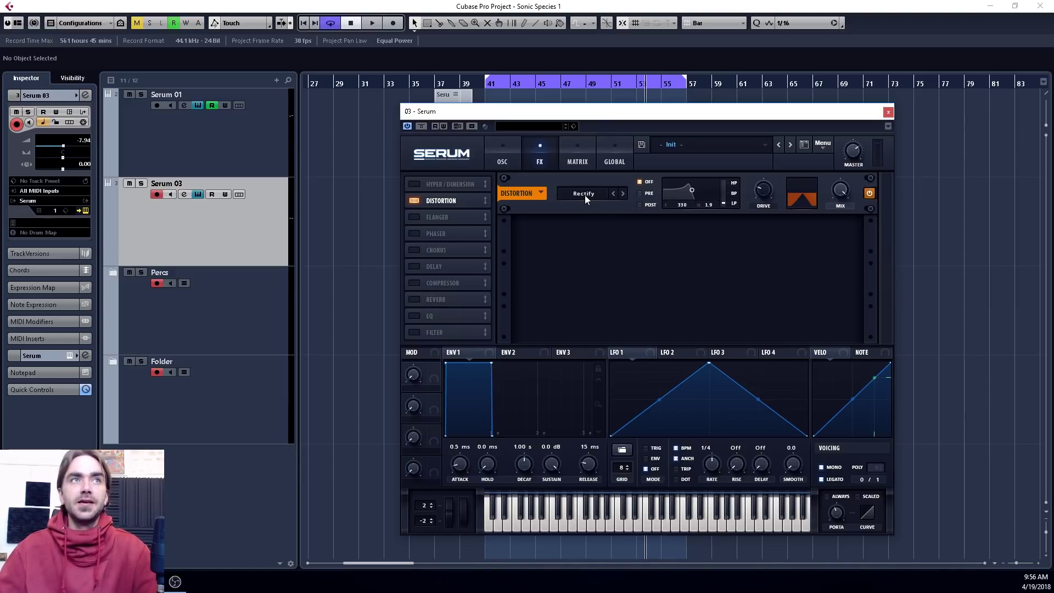
left_click_drag(763, 190, 820, 4)
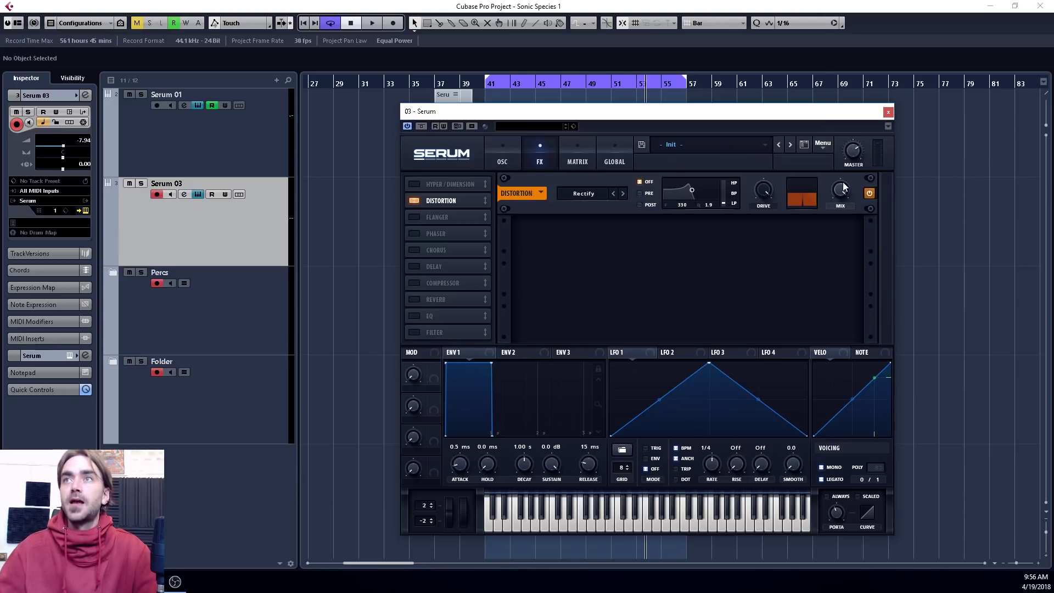
left_click_drag(844, 187, 838, 214)
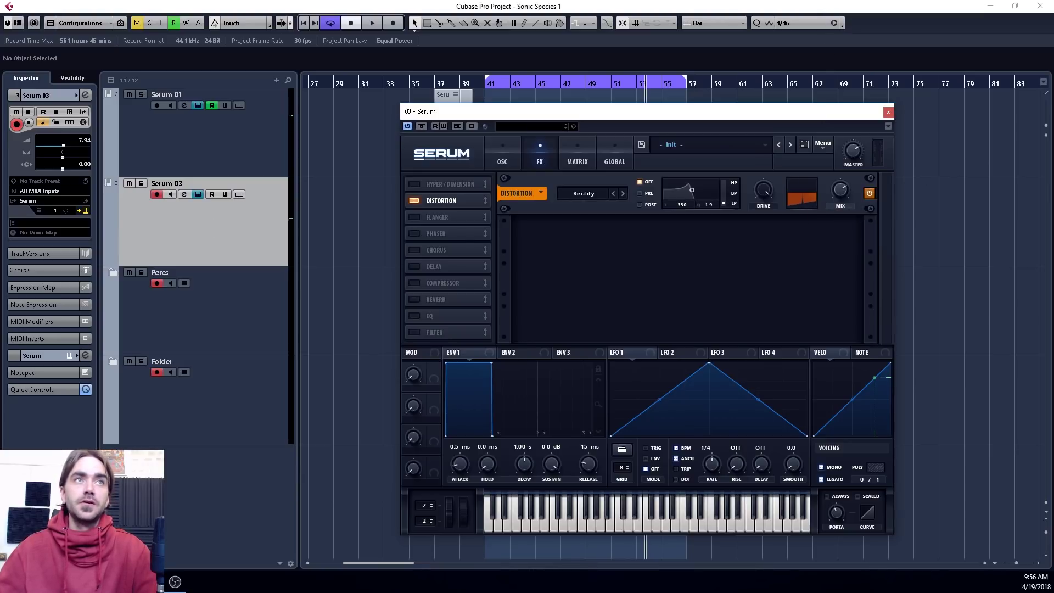
Audition the distorted bass by sweeping the filter cutoff during playback up to about 1334 Hz and back to 198 Hz.
left_click(502, 159)
key("space")
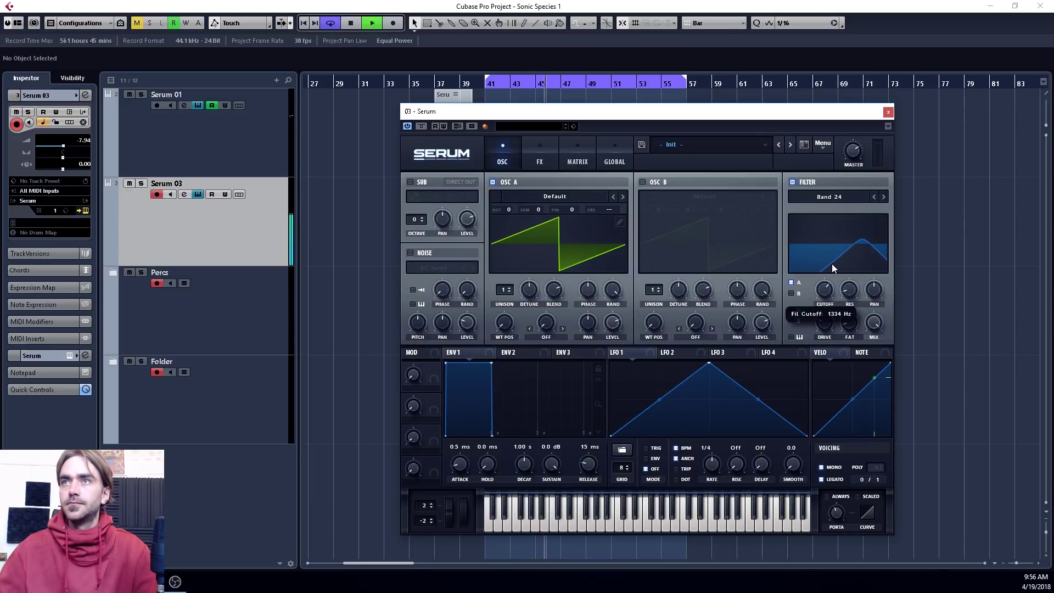
left_click_drag(832, 264, 803, 268)
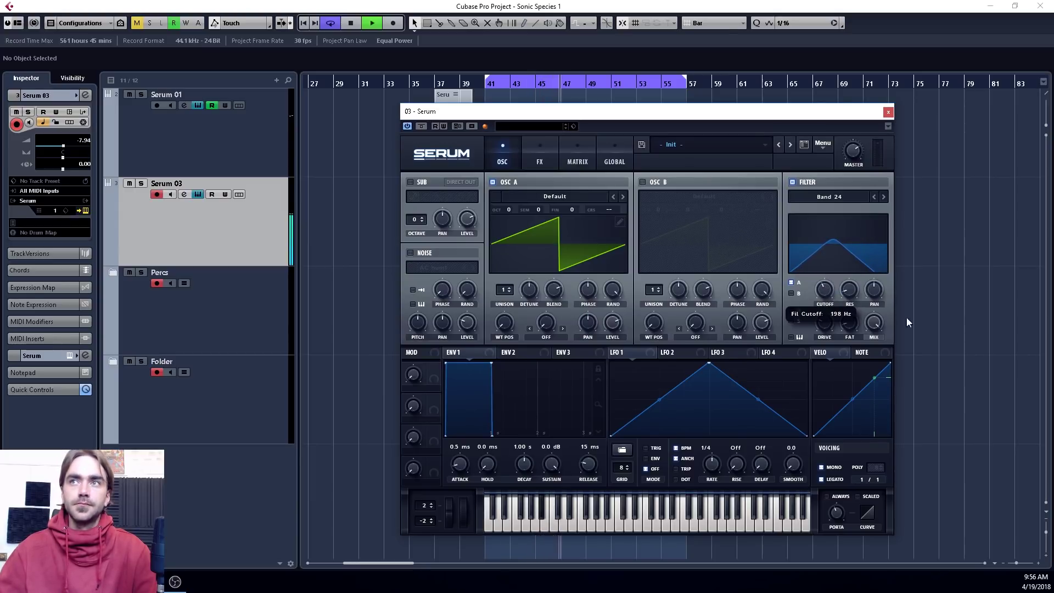
key("space")
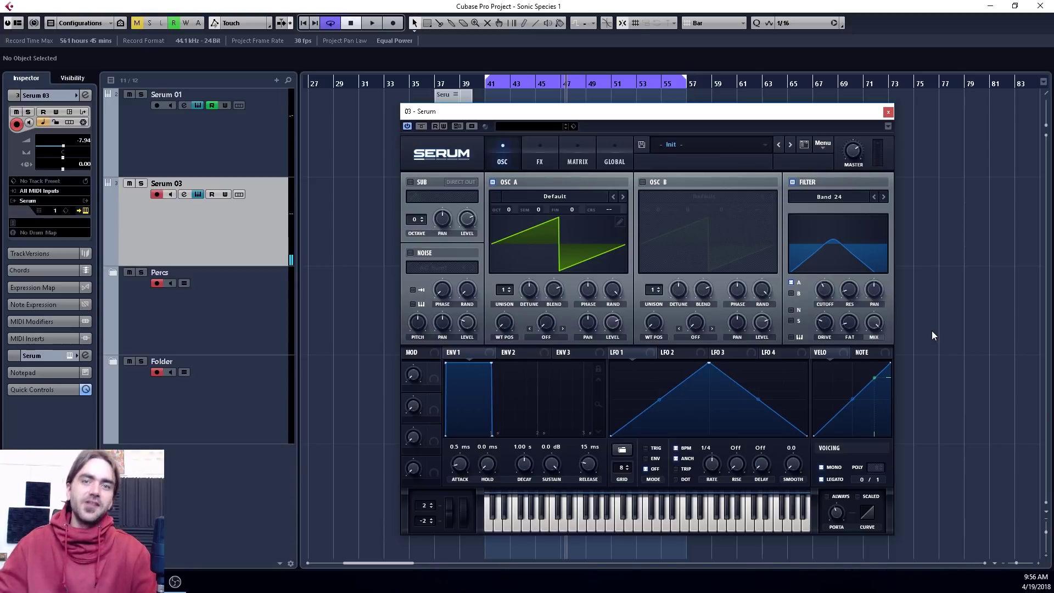
Enable the EQ effect, place it ahead of the distortion, and give its low band a high-pass shape with a lower Q.
left_click(533, 158)
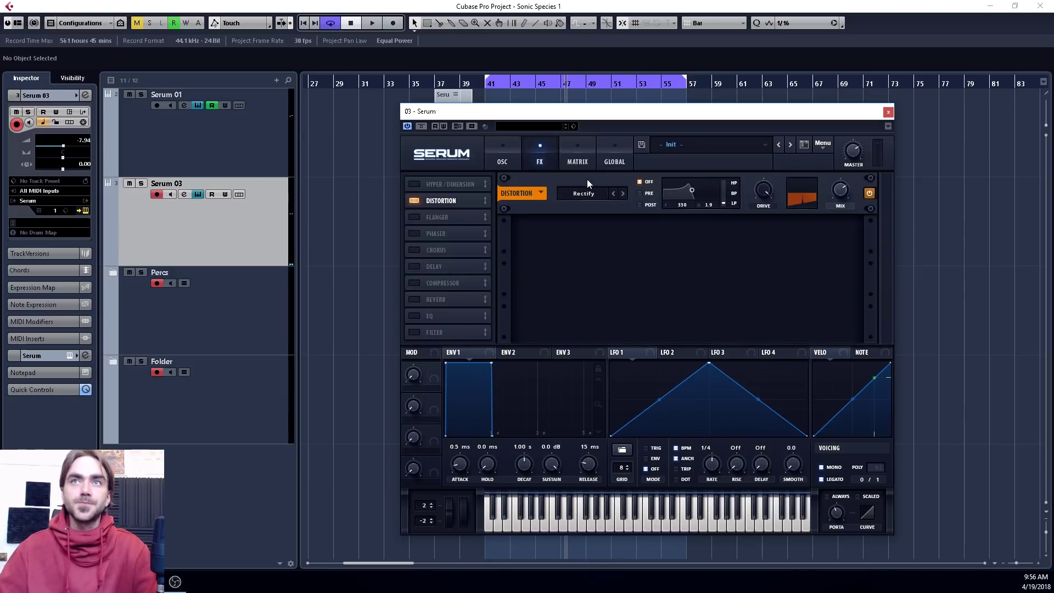
left_click(417, 315)
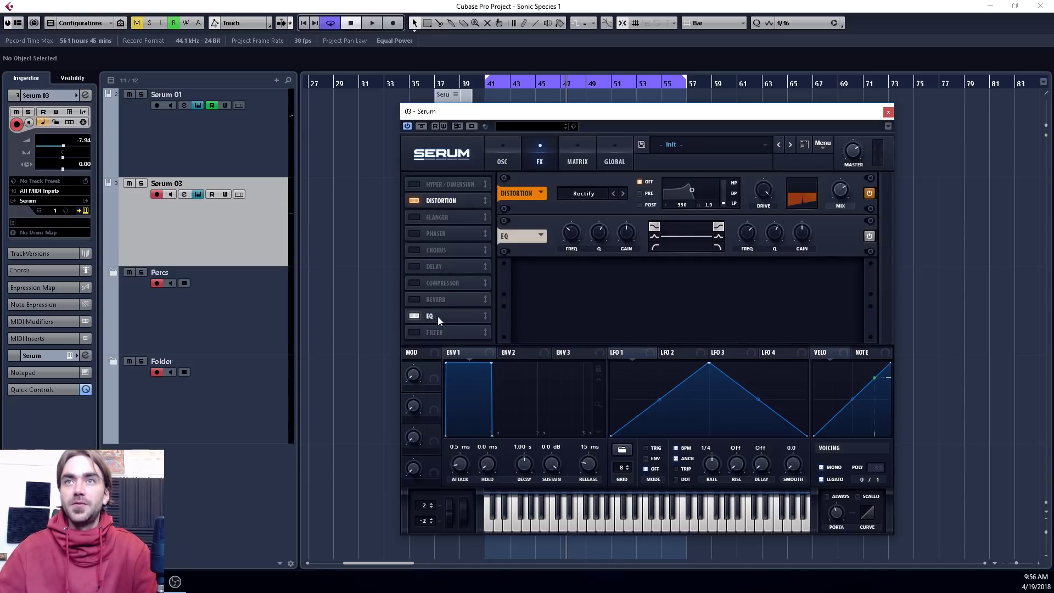
left_click_drag(437, 317, 453, 198)
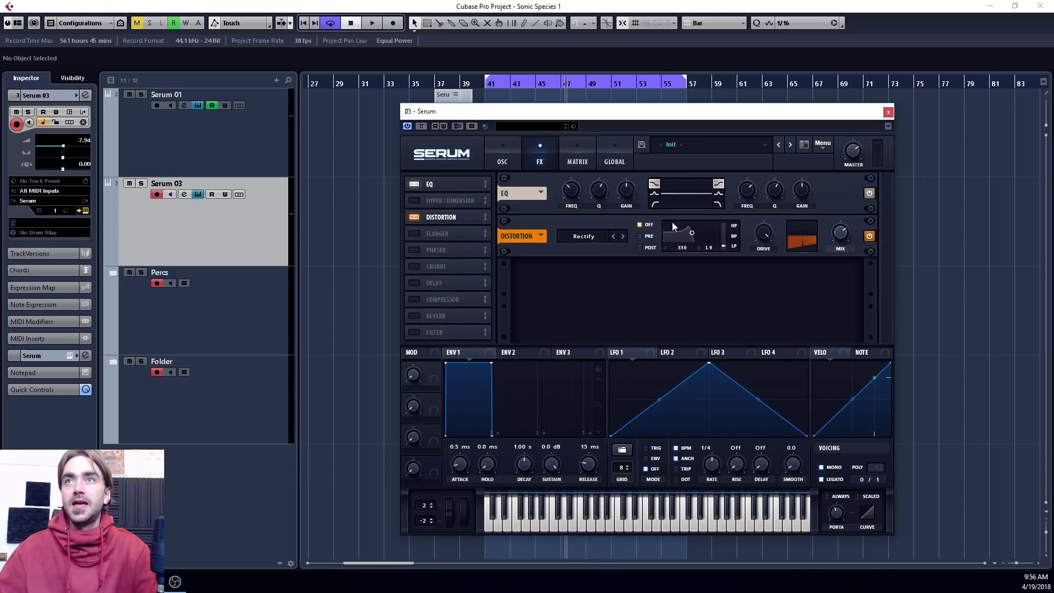
left_click(655, 204)
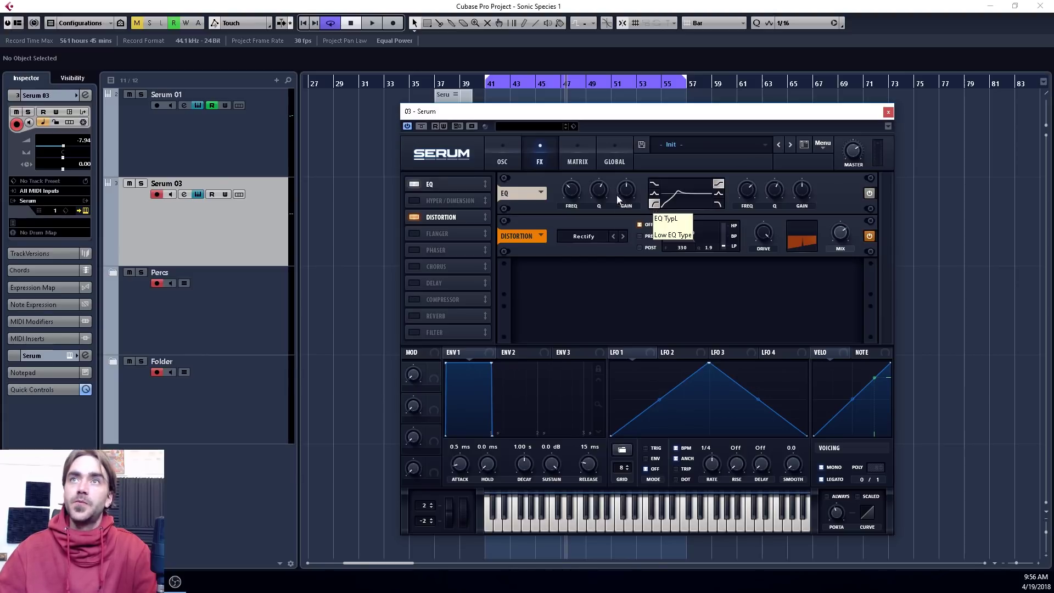
mouse_move(598, 196)
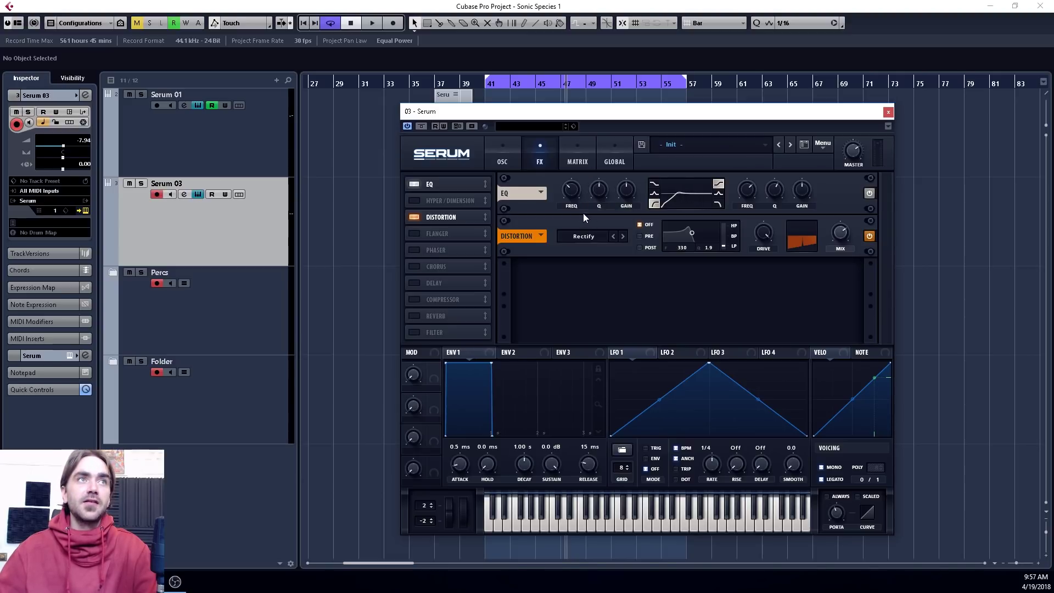
Play the loop while sweeping the filter cutoff through about 715 Hz, leave the cutoff at a low frequency, and stop playback.
key("space")
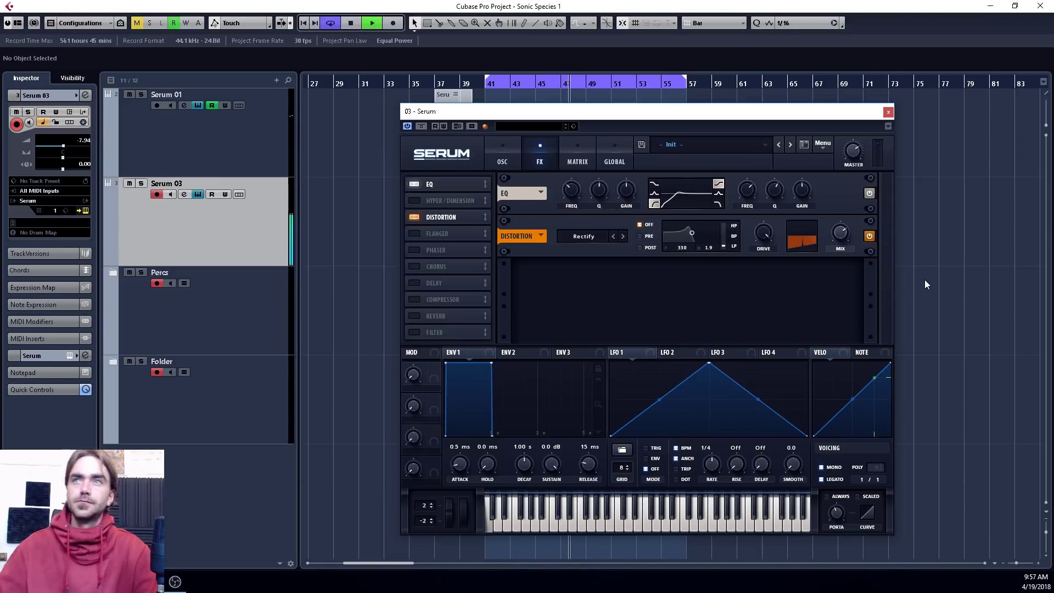
left_click(502, 159)
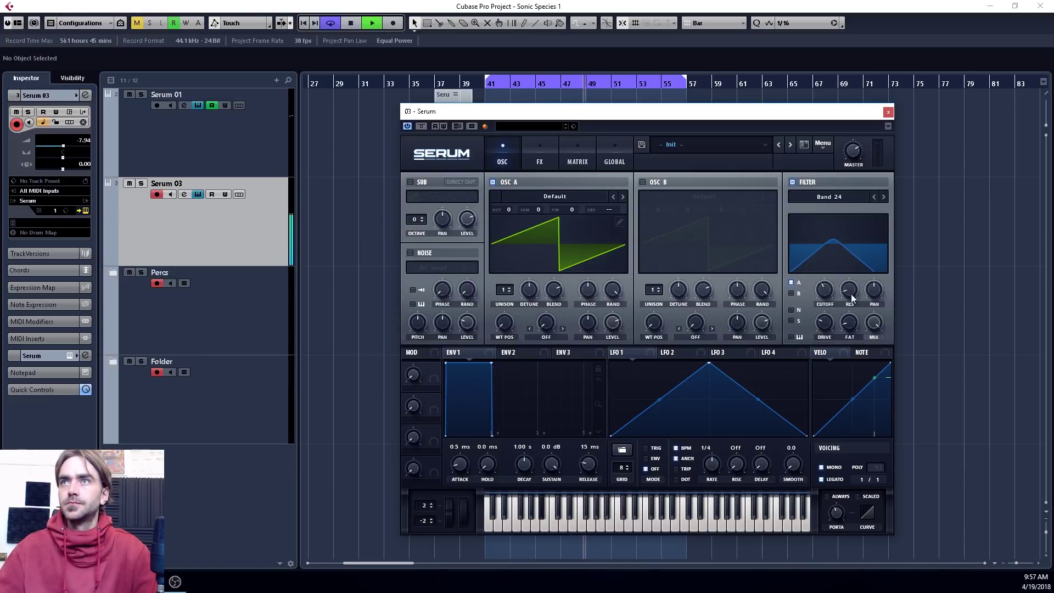
mouse_move(828, 291)
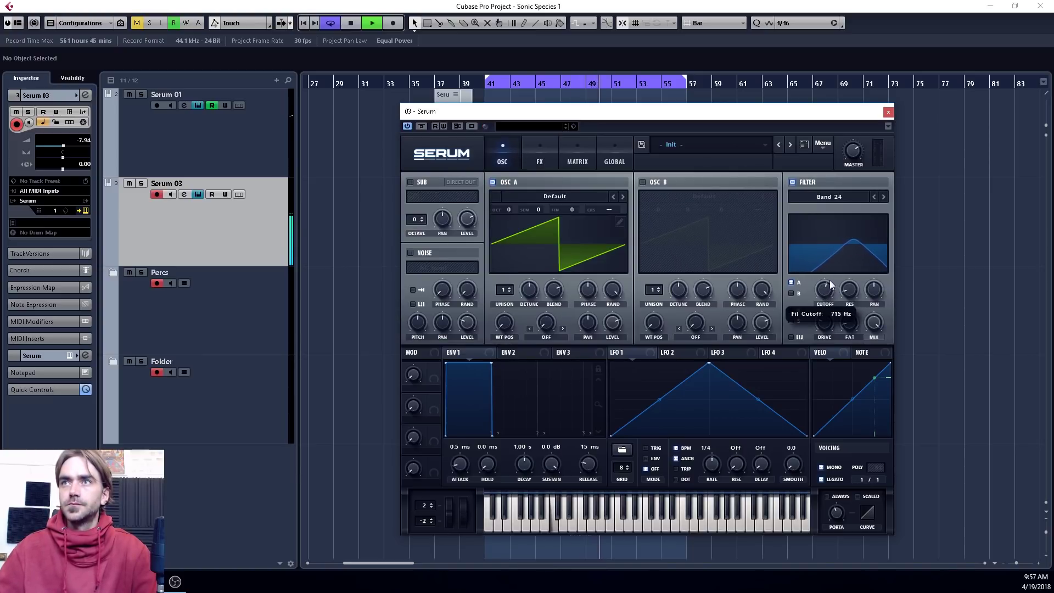
left_click_drag(826, 292, 825, 299)
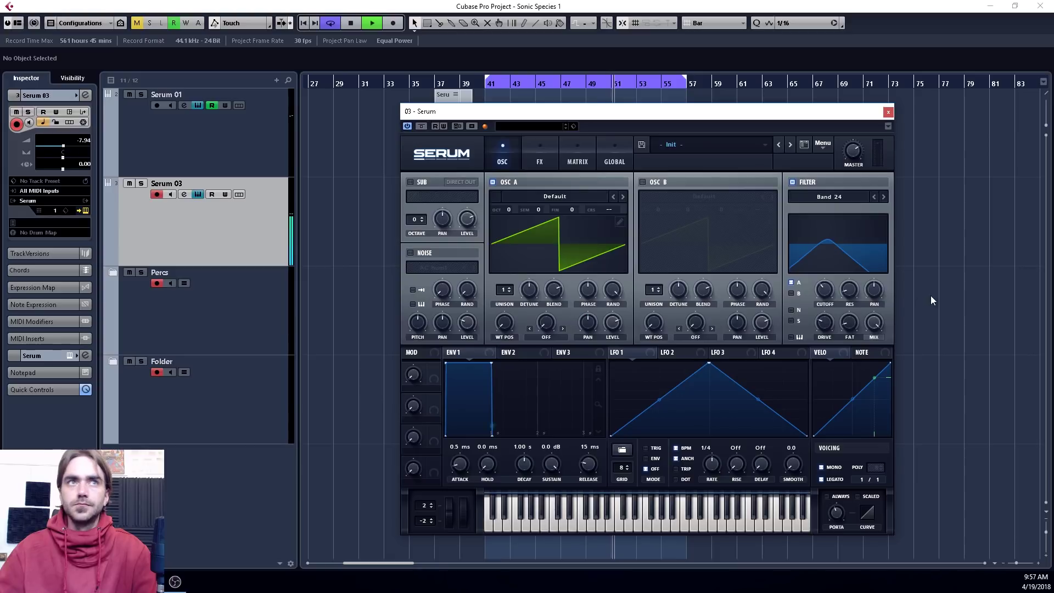
key("space")
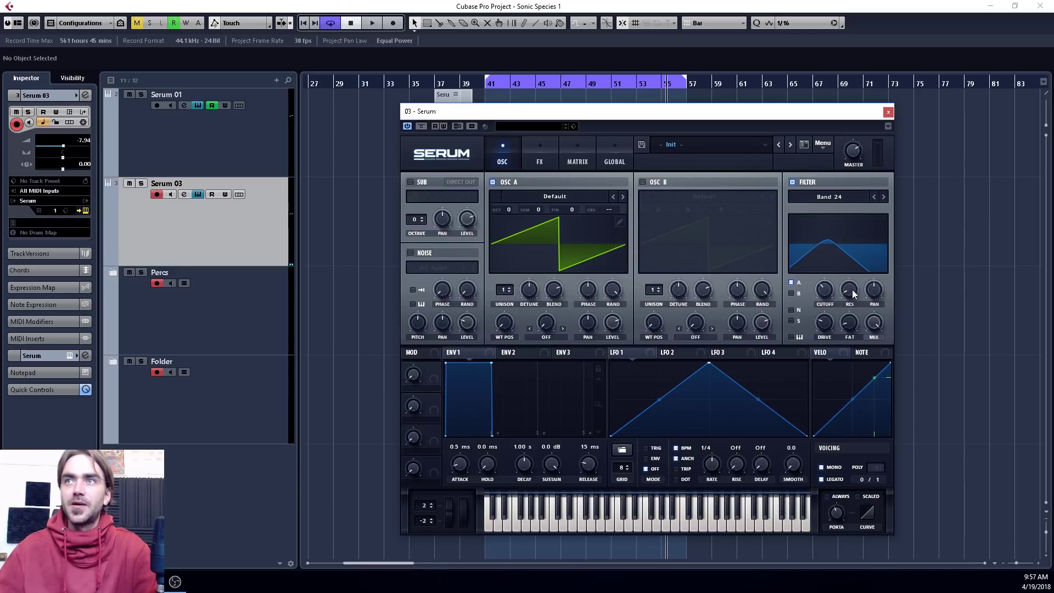
Enable the Hyper/Dimension effect, reduce the Hyper mix, and raise the Dimension mix.
left_click(538, 163)
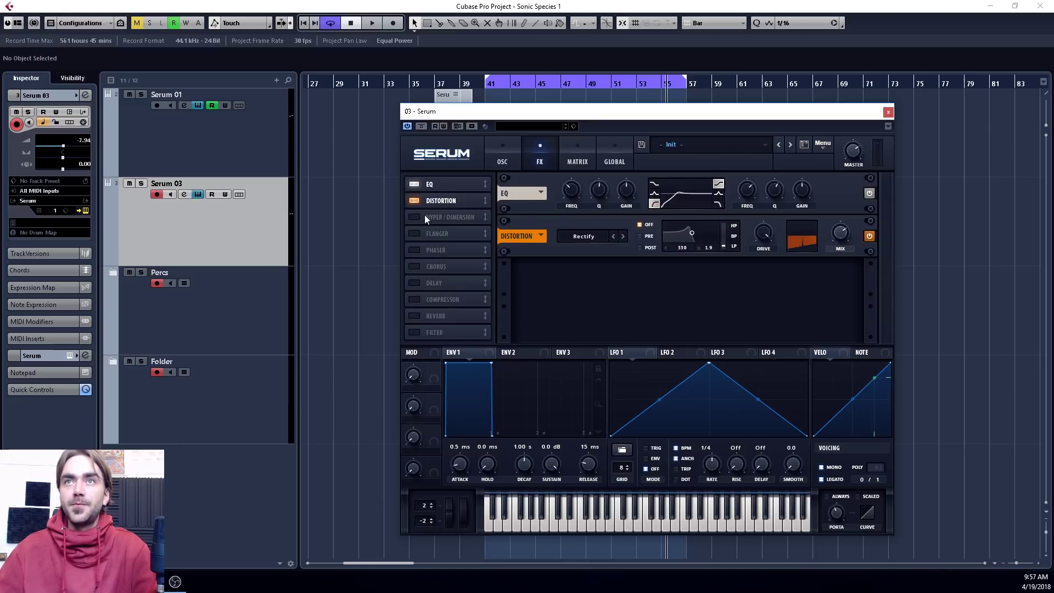
left_click(417, 218)
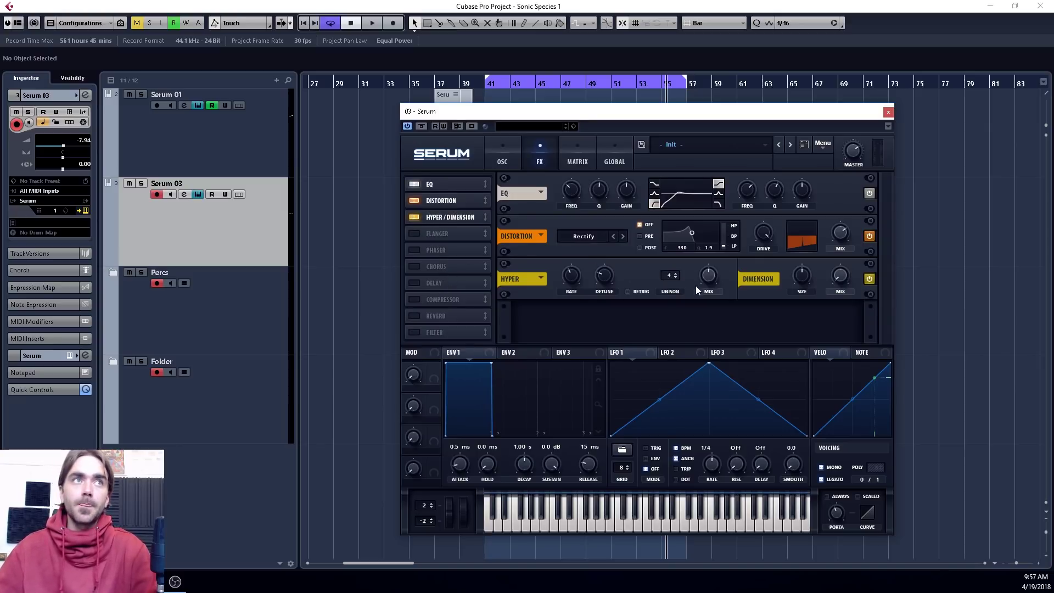
left_click_drag(708, 277, 708, 302)
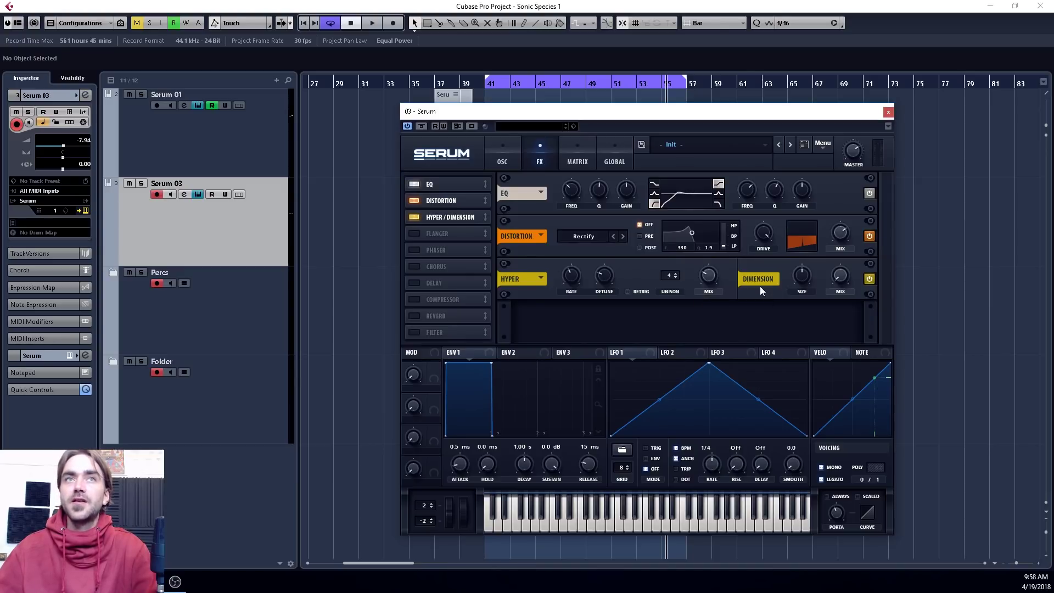
left_click_drag(807, 276, 847, 248)
Enable the Chorus effect and reduce its mix.
left_click(414, 267)
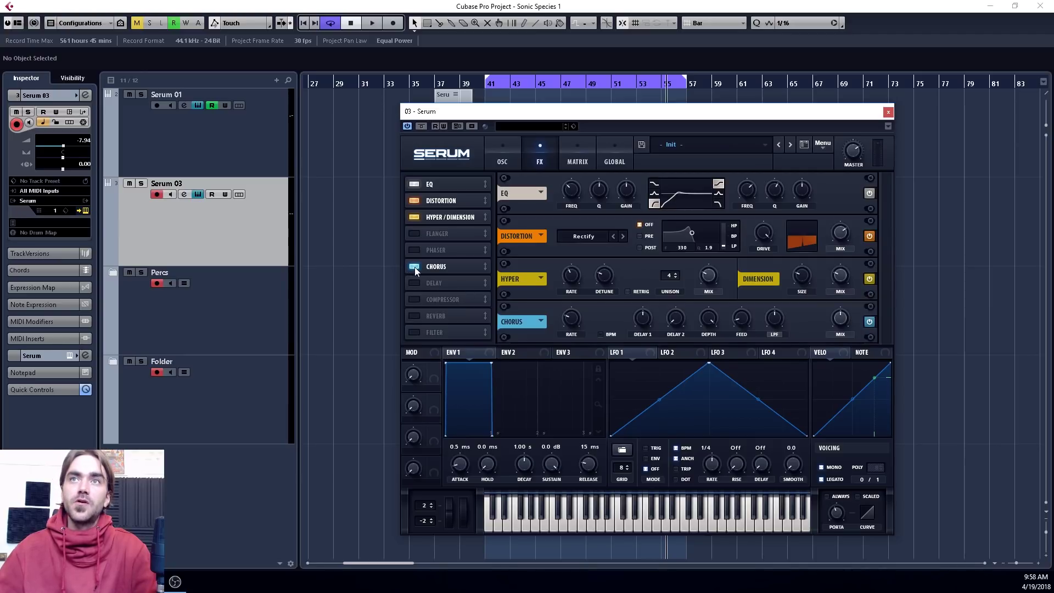
left_click_drag(840, 319, 821, 347)
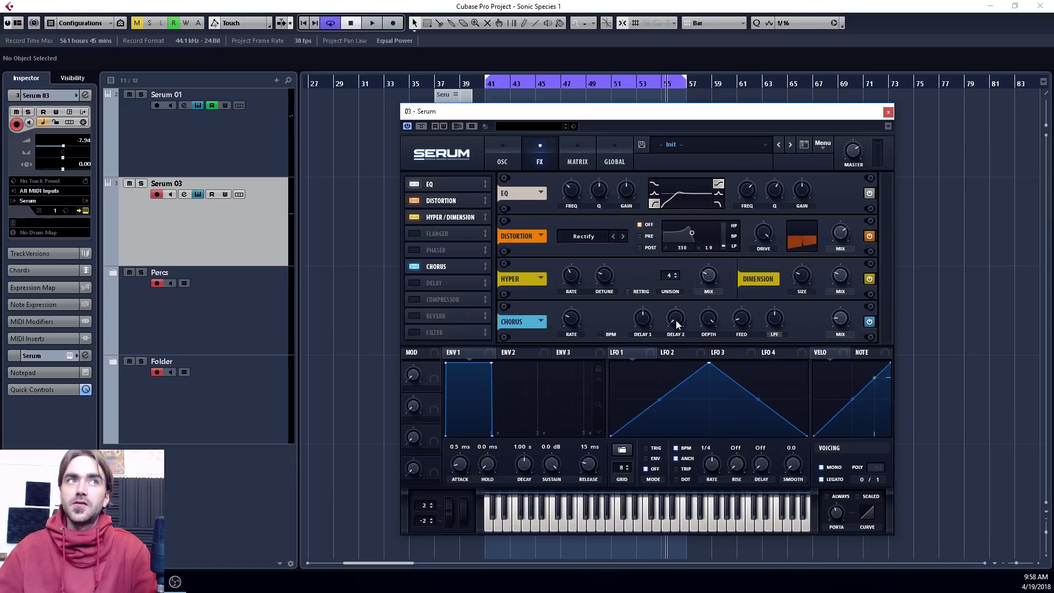
mouse_move(677, 323)
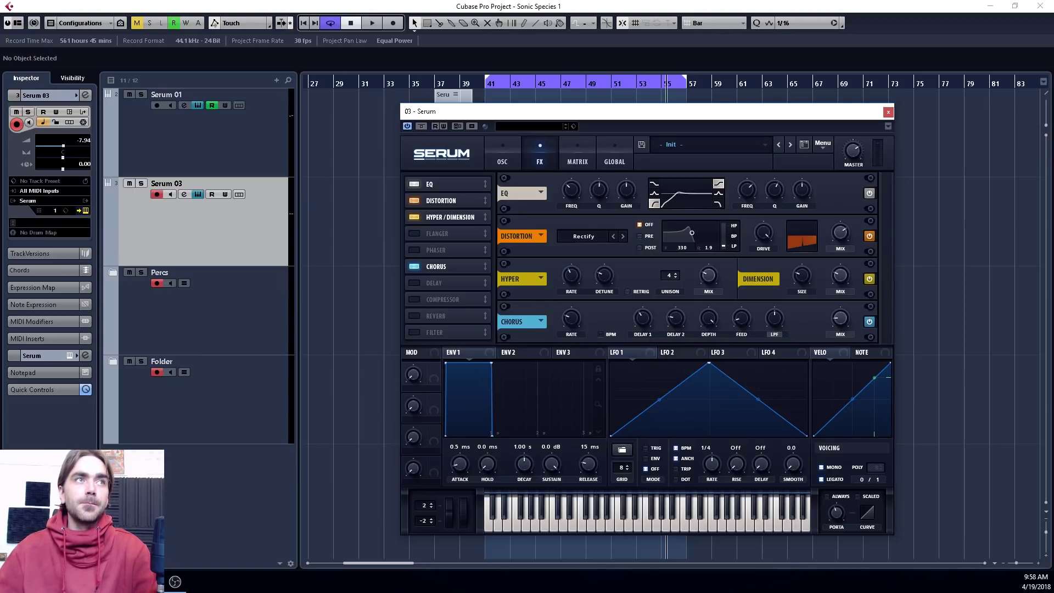
Enable the Compressor effect in Multiband mode and adjust its gain.
left_click(414, 299)
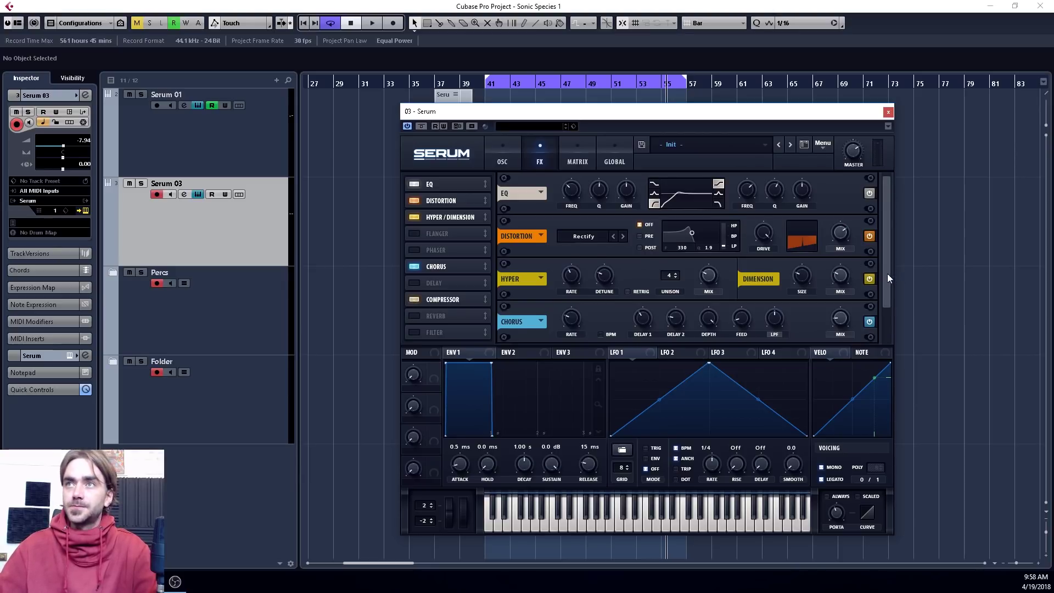
scroll(887, 274, "down", 1)
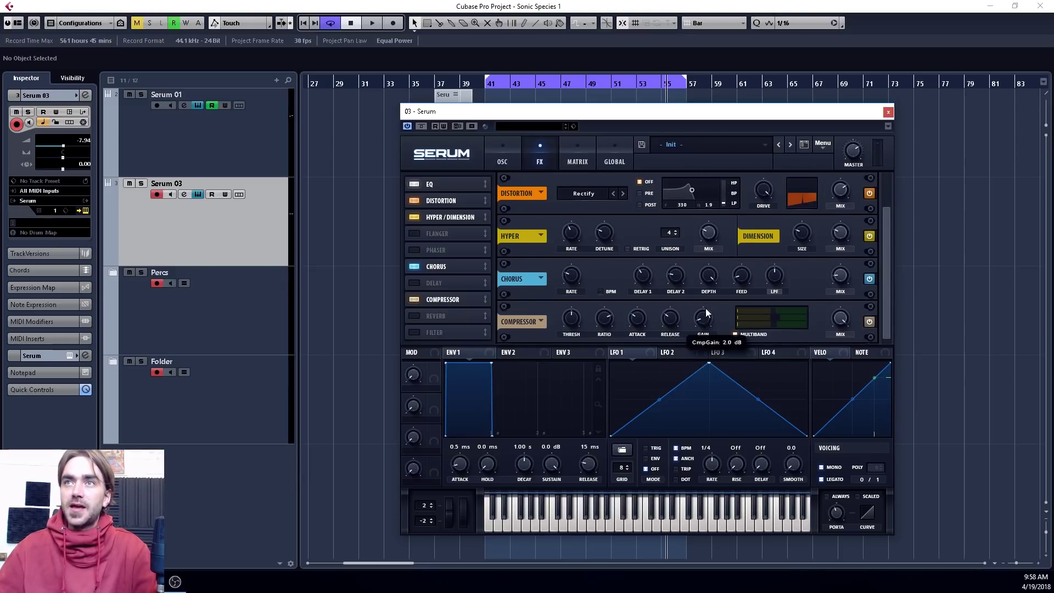
left_click_drag(706, 304, 707, 302)
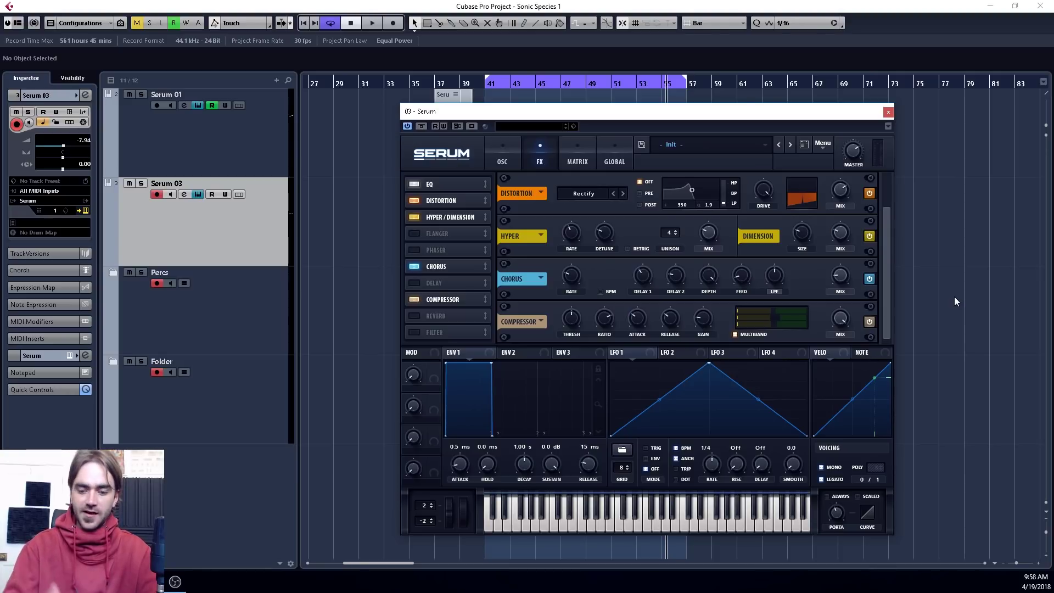
Play the loop while moving the filter cutoff to about 96 Hz, and reduce the compressor's mix during playback.
key("space")
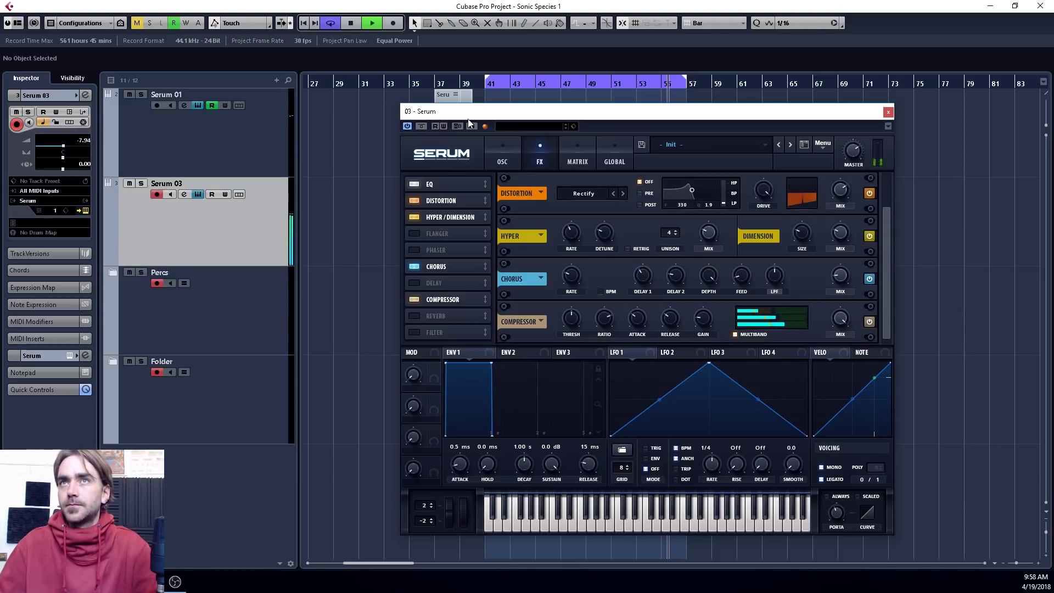
left_click(502, 157)
left_click_drag(846, 269, 821, 276)
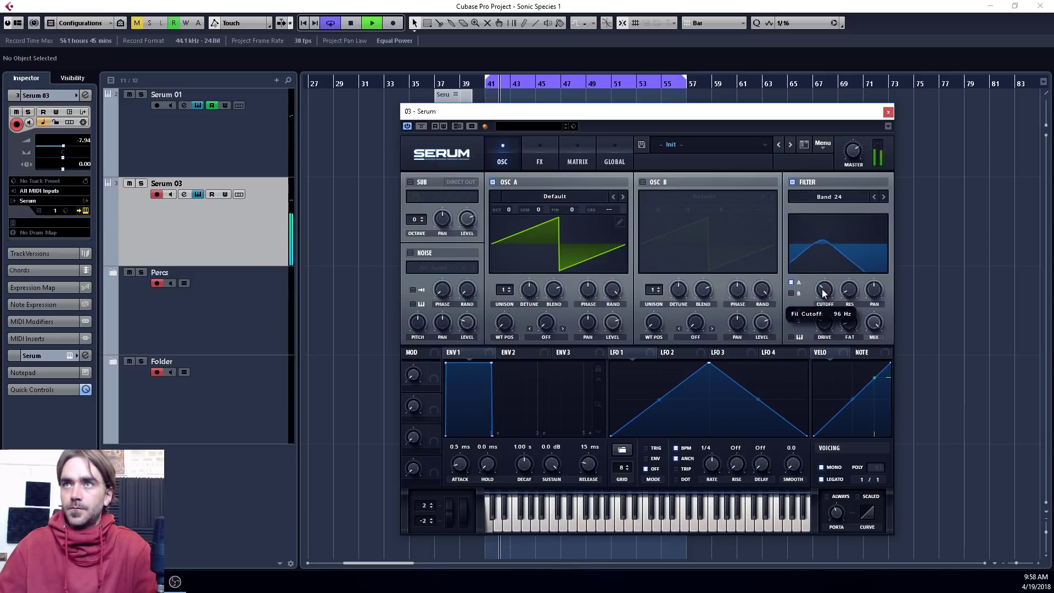
left_click(540, 151)
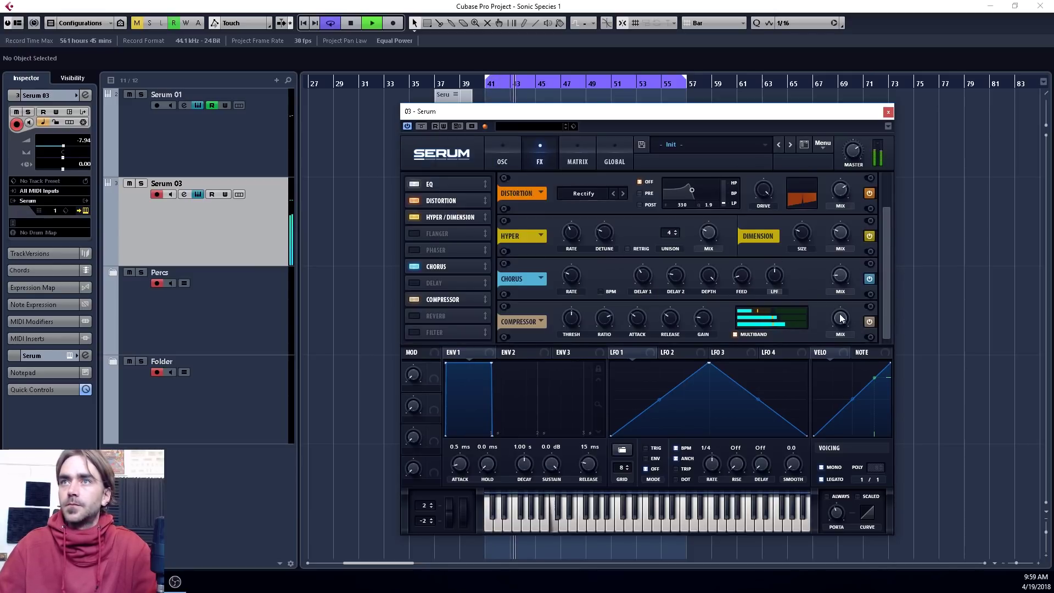
mouse_move(838, 328)
left_click_drag(838, 327, 837, 382)
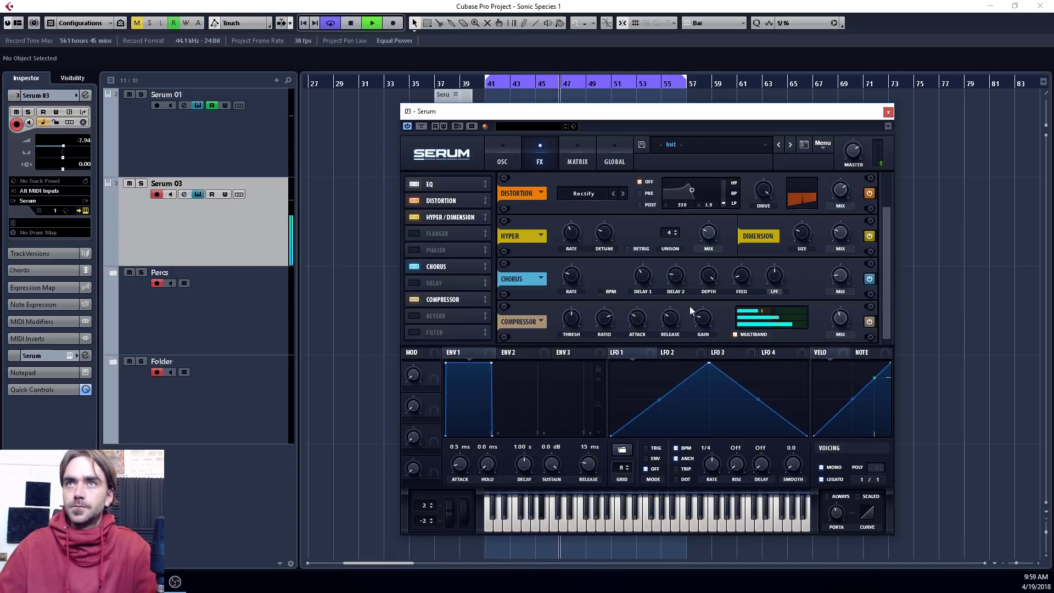
Audition the compressed sound while moving the filter cutoff around 110 Hz, and stop playback.
left_click(503, 154)
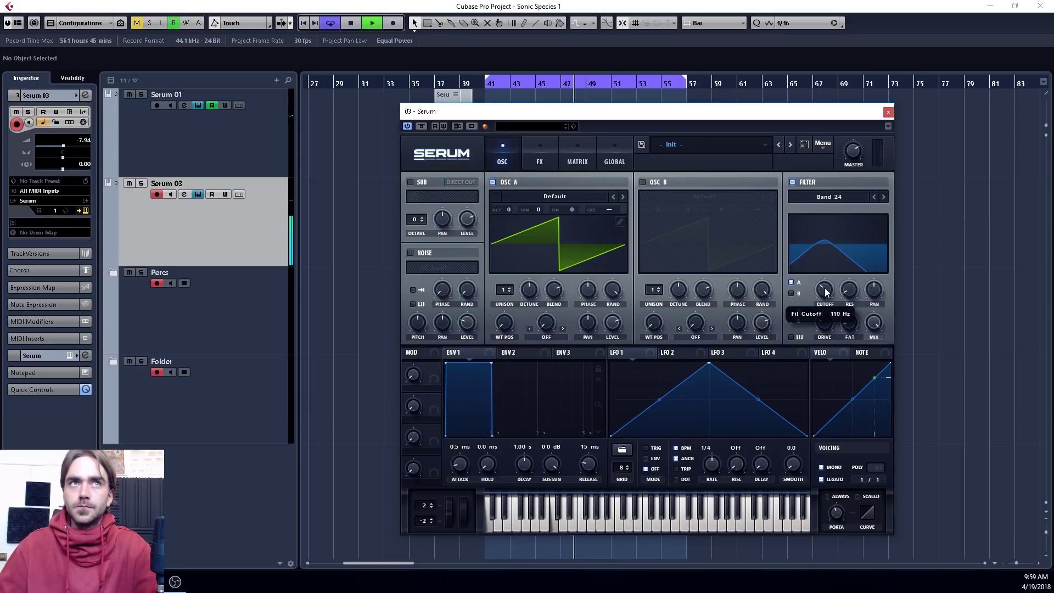
mouse_move(825, 289)
left_mouse_down()
mouse_move(832, 277)
mouse_move(829, 298)
left_mouse_up()
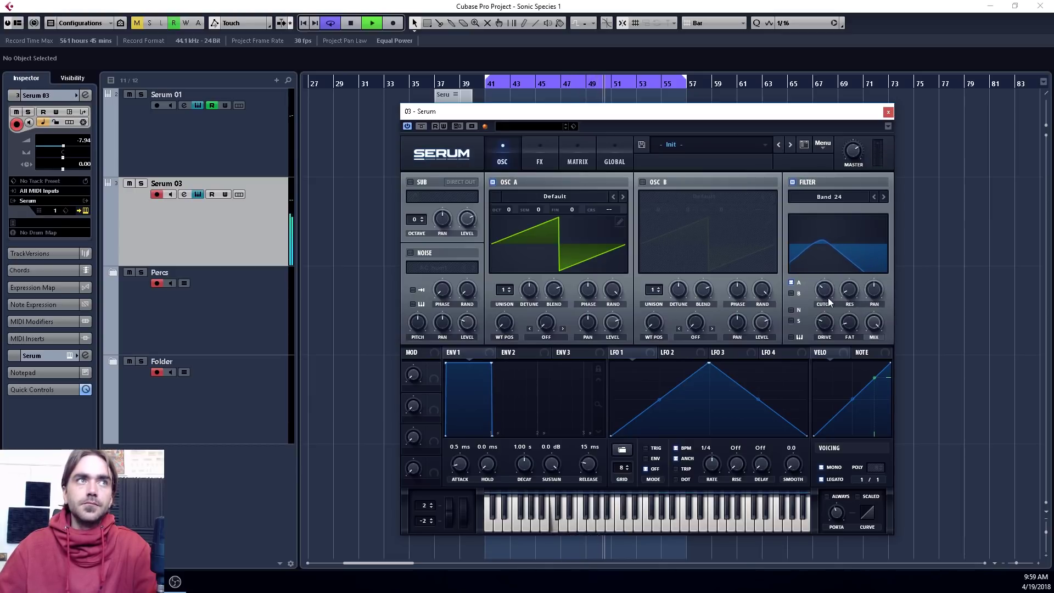
left_click(533, 147)
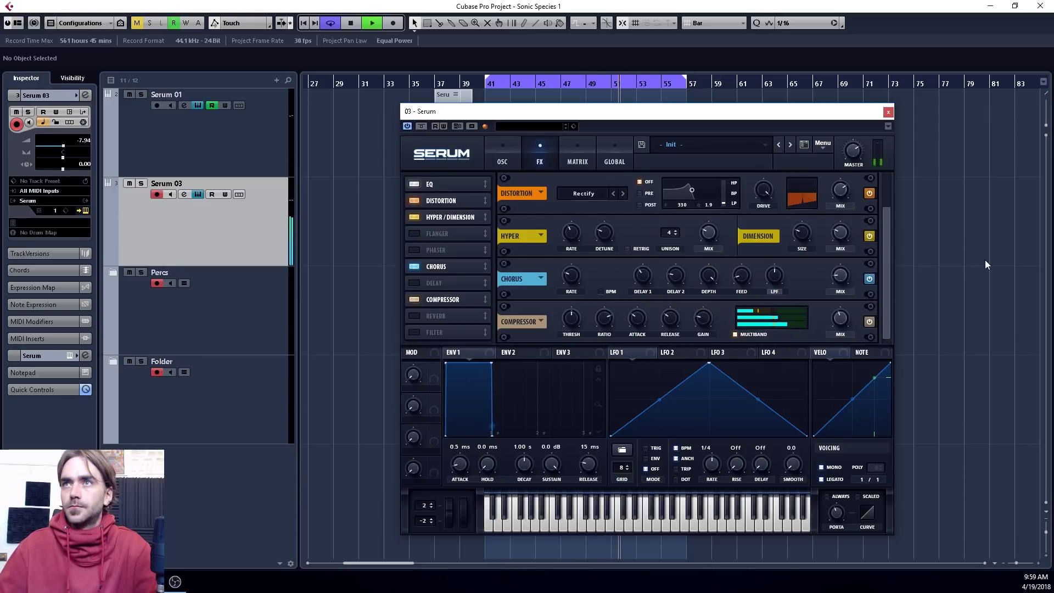
key("space")
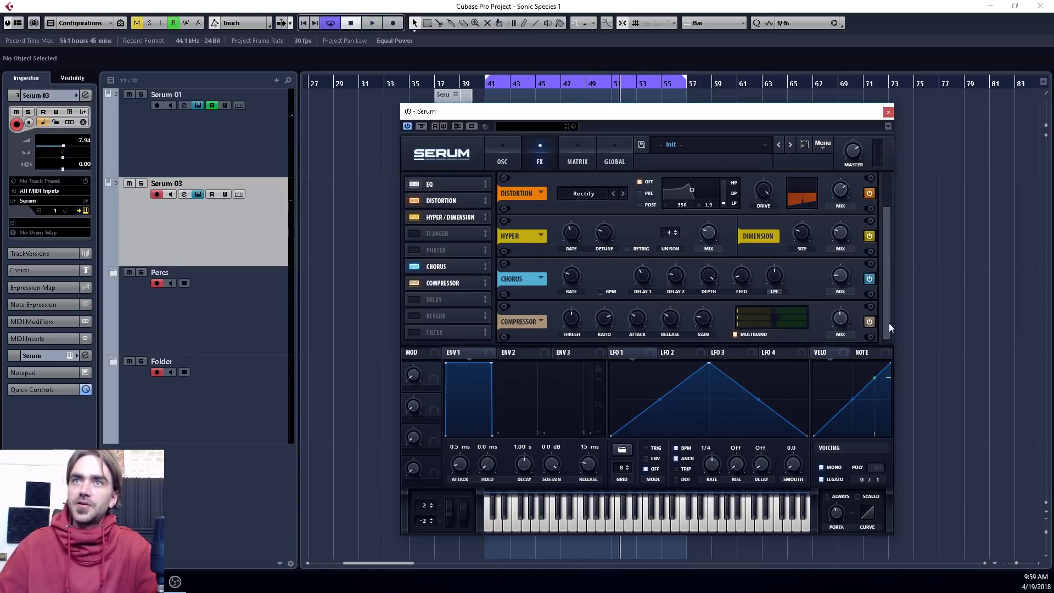
Place the compressor ahead of the delay and enable the Delay and Reverb effects.
left_click(415, 299)
left_click(414, 316)
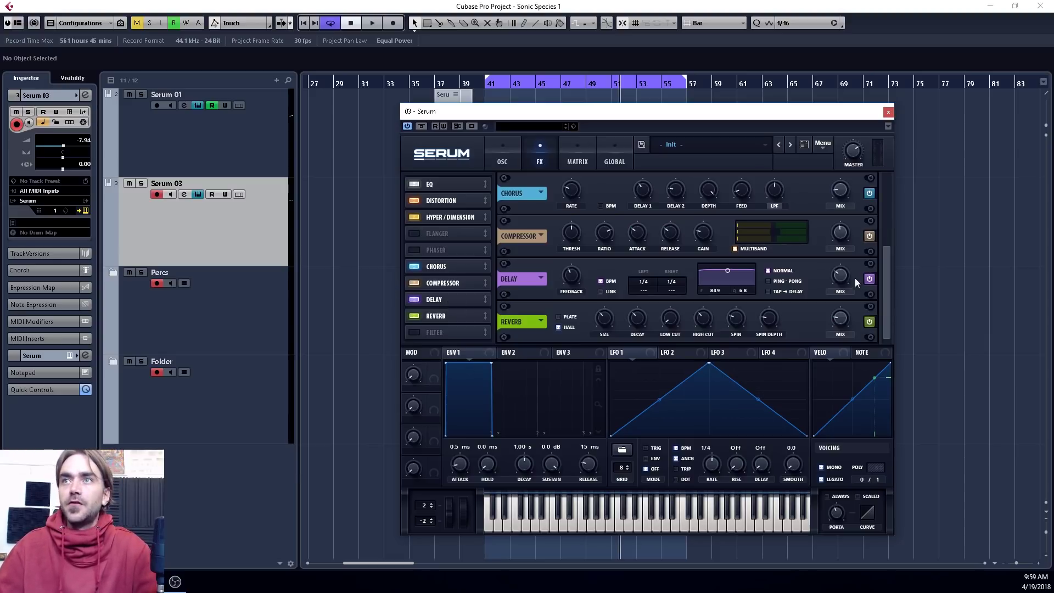
Set the delay to linked dotted 1/4 times in Ping-Pong mode with its filter at 1789, and switch the reverb to Plate at 16% mix.
left_click(636, 289)
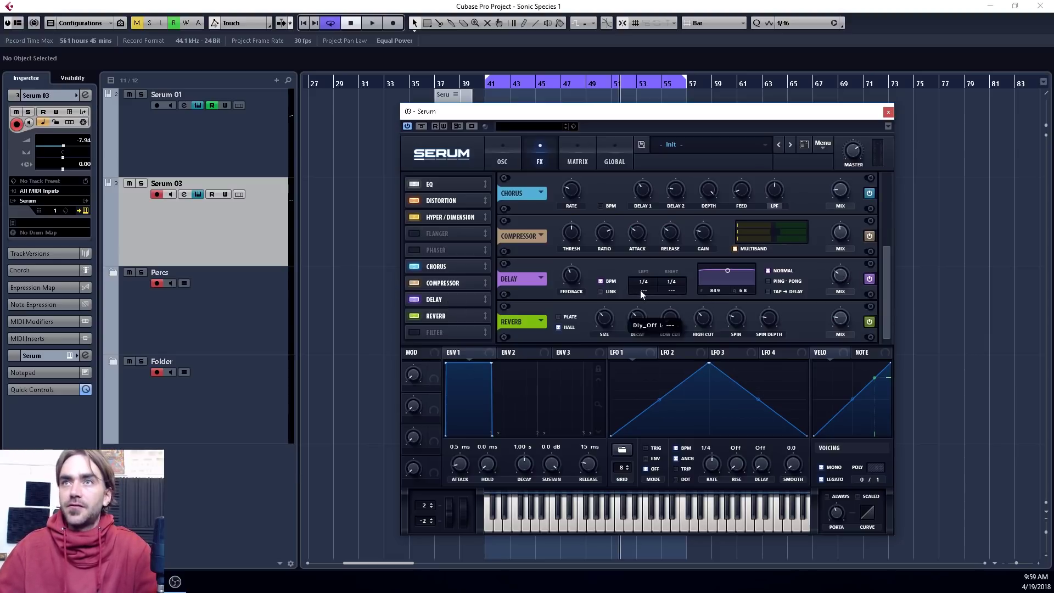
left_click(642, 328)
left_click(609, 292)
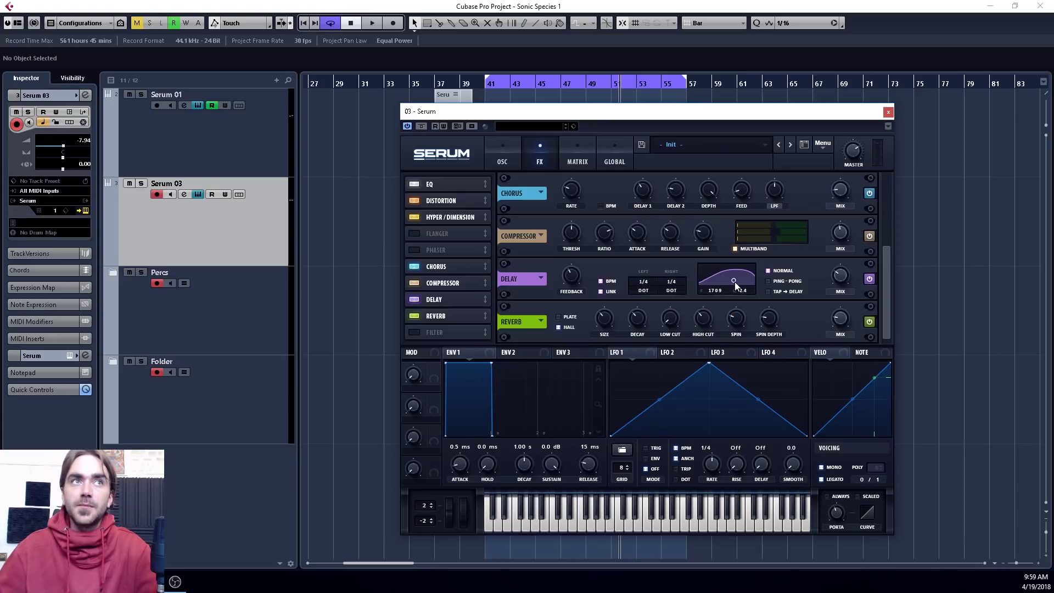
left_click(770, 281)
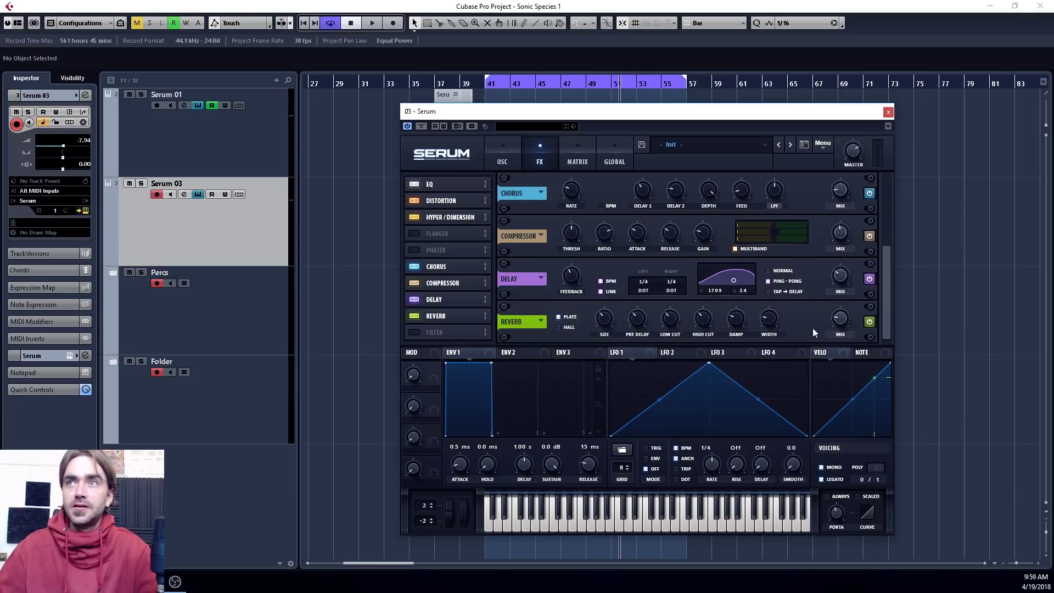
mouse_move(839, 323)
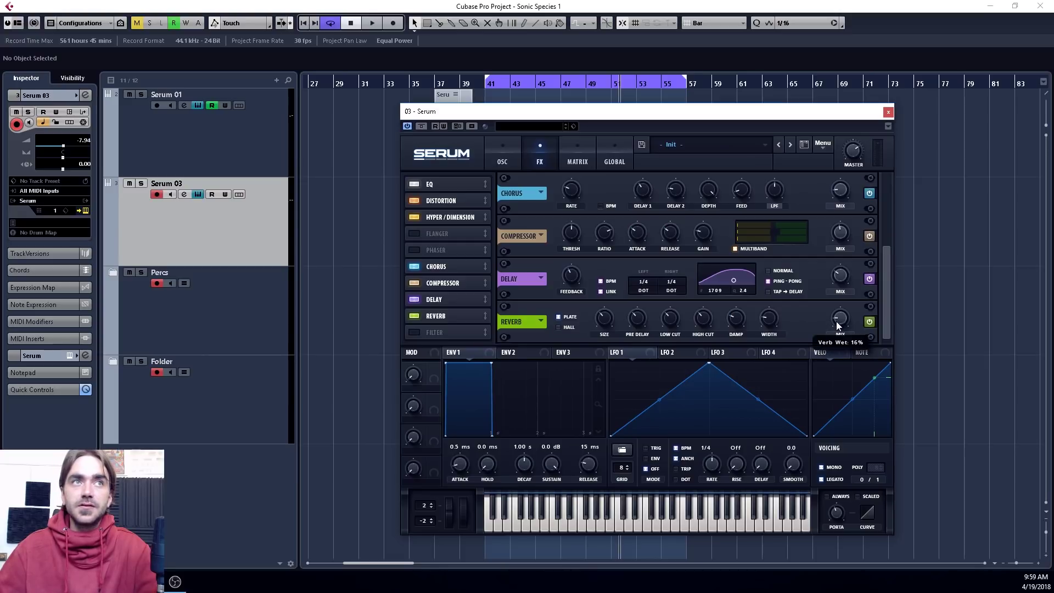
Play the loop with delay and reverb while sweeping the filter cutoff through about 70 Hz, and stop playback.
key("space")
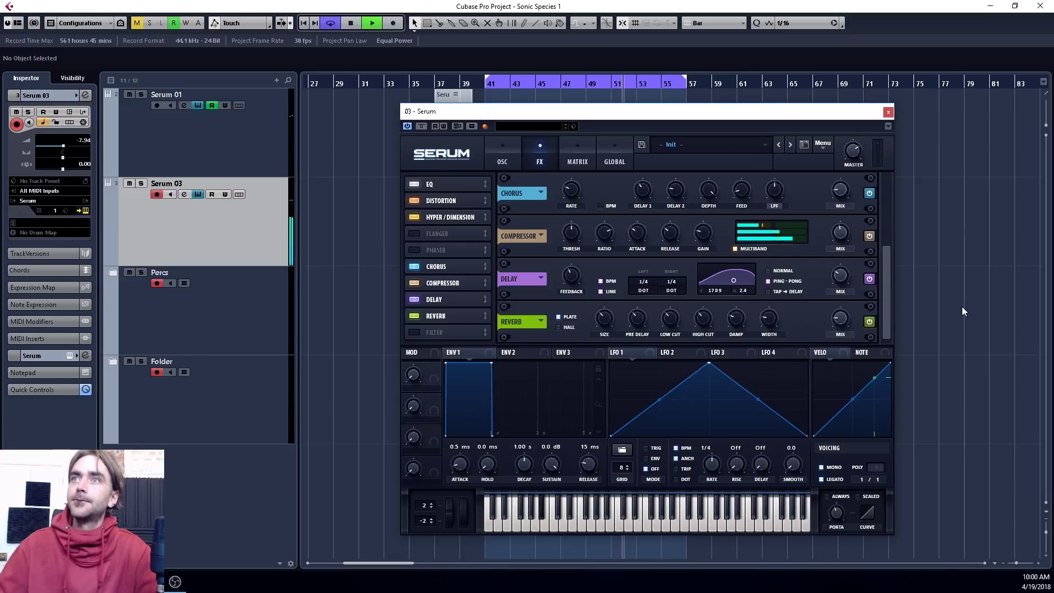
left_click(502, 159)
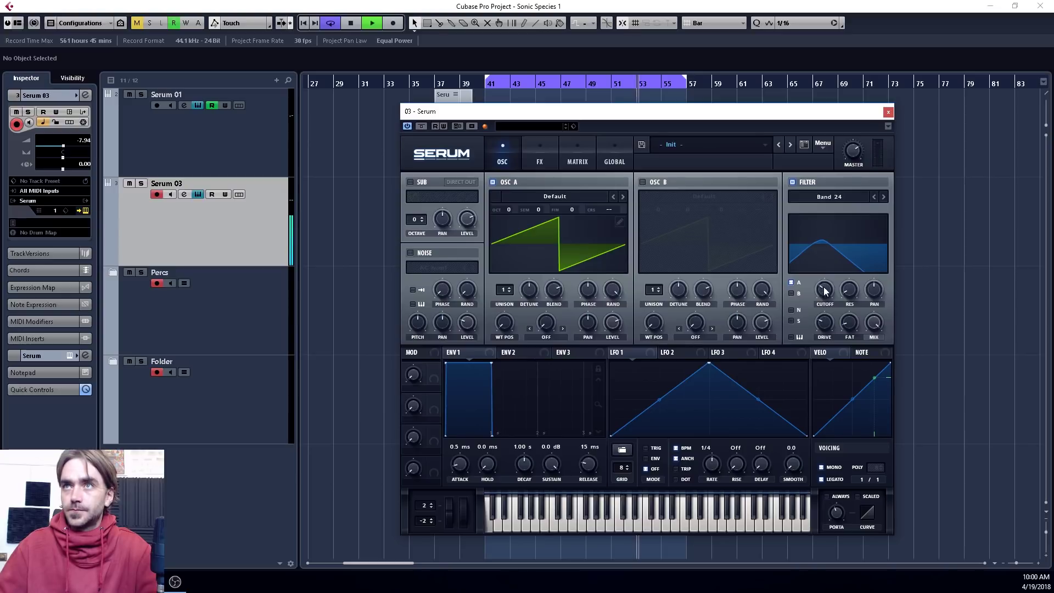
mouse_move(831, 283)
mouse_move(831, 284)
left_mouse_down()
mouse_move(828, 257)
mouse_move(818, 275)
left_mouse_up()
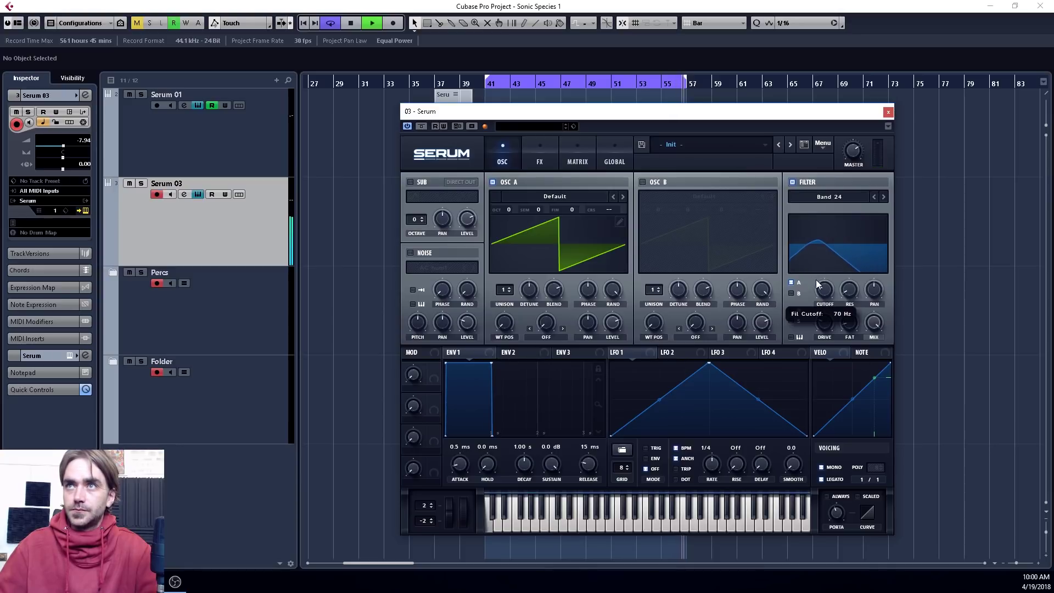
left_click_drag(849, 311, 849, 304)
key("space")
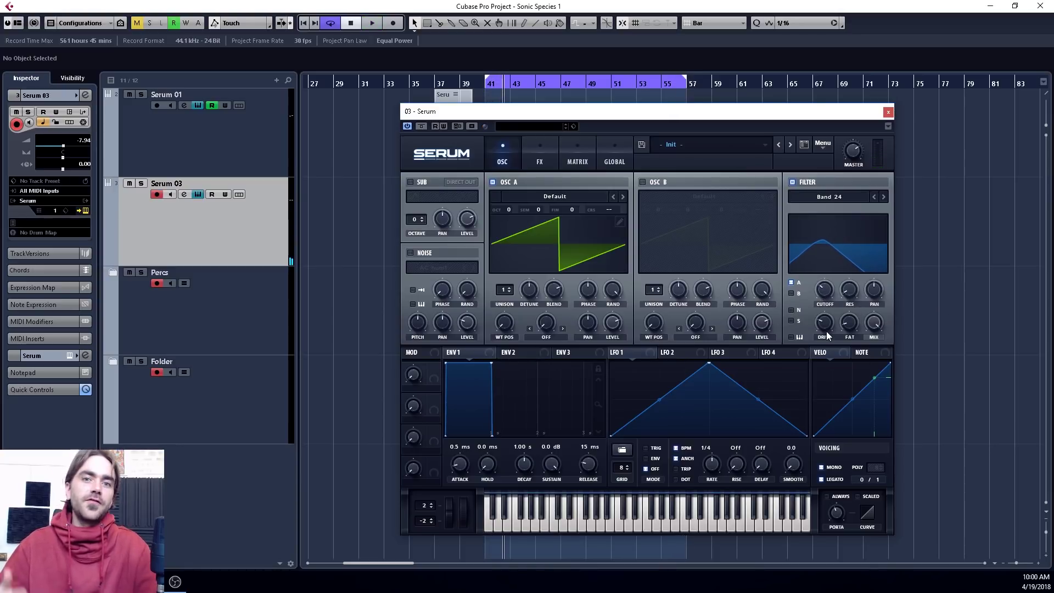
Open the Serum 03 channel settings and arrange them beside the synth window so the equalizer is accessible.
left_click(85, 96)
left_click_drag(264, 160, 208, 214)
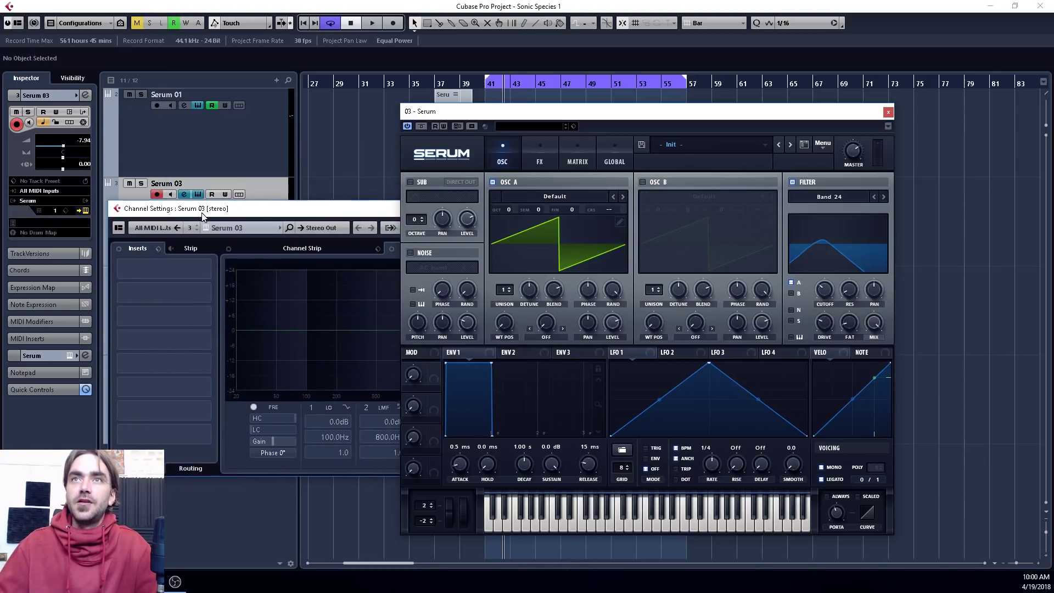
left_click_drag(514, 115, 641, 113)
Set the channel equalizer's low band to High Pass I, toggle that band, and close the channel settings.
left_click(355, 405)
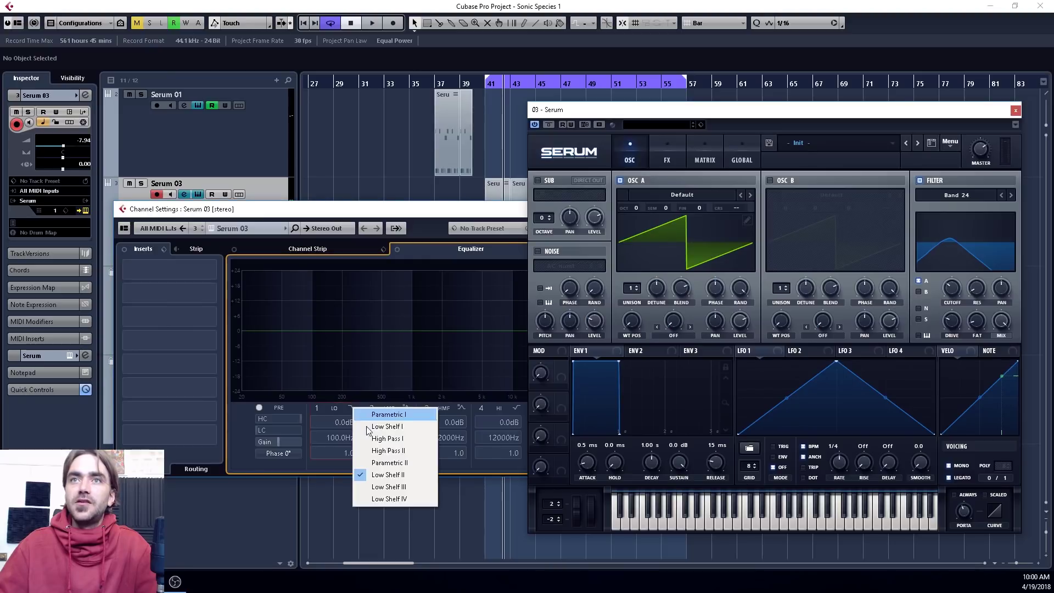
left_click(380, 442)
left_click(315, 409)
left_click(314, 409)
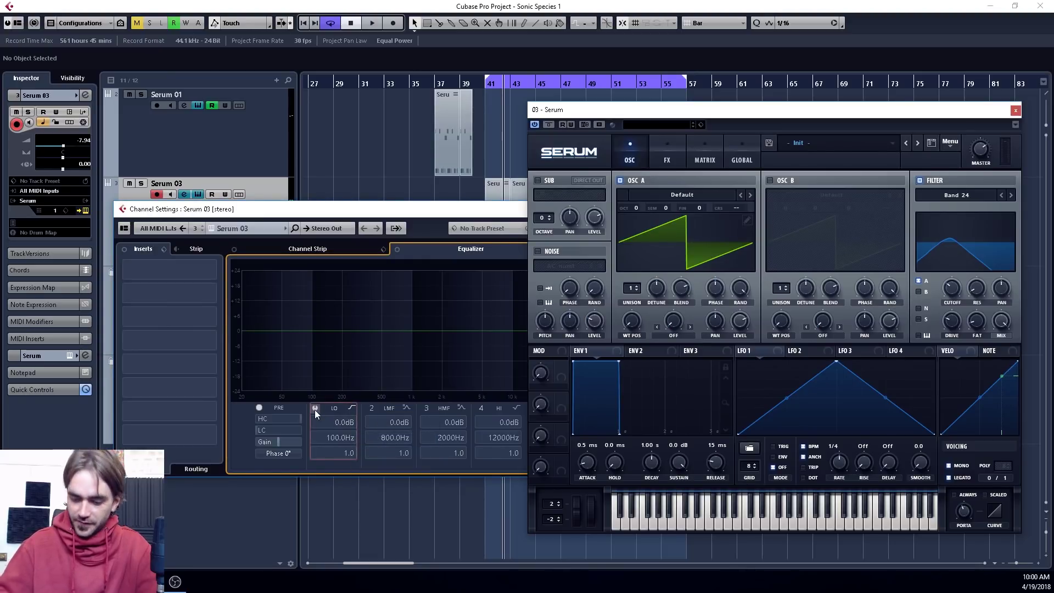
left_click(315, 409)
left_click_drag(423, 212, 264, 260)
left_click_drag(543, 250, 483, 254)
left_click(506, 258)
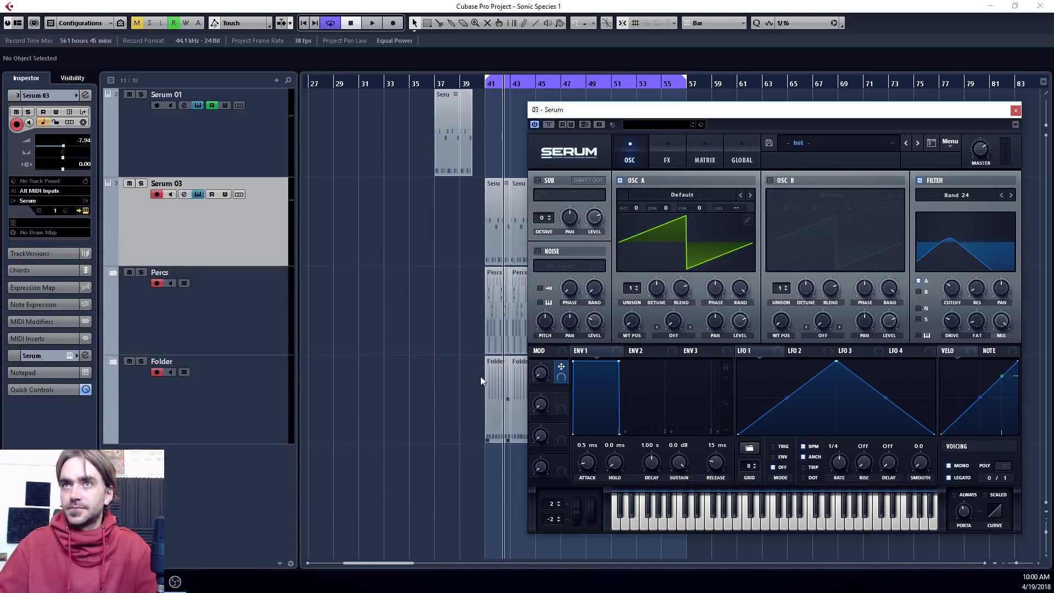
Map Macro 1 to the filter cutoff, audition the loop, mute Serum 03, and rename the macro as Filter.
left_click_drag(604, 109, 478, 97)
key("space")
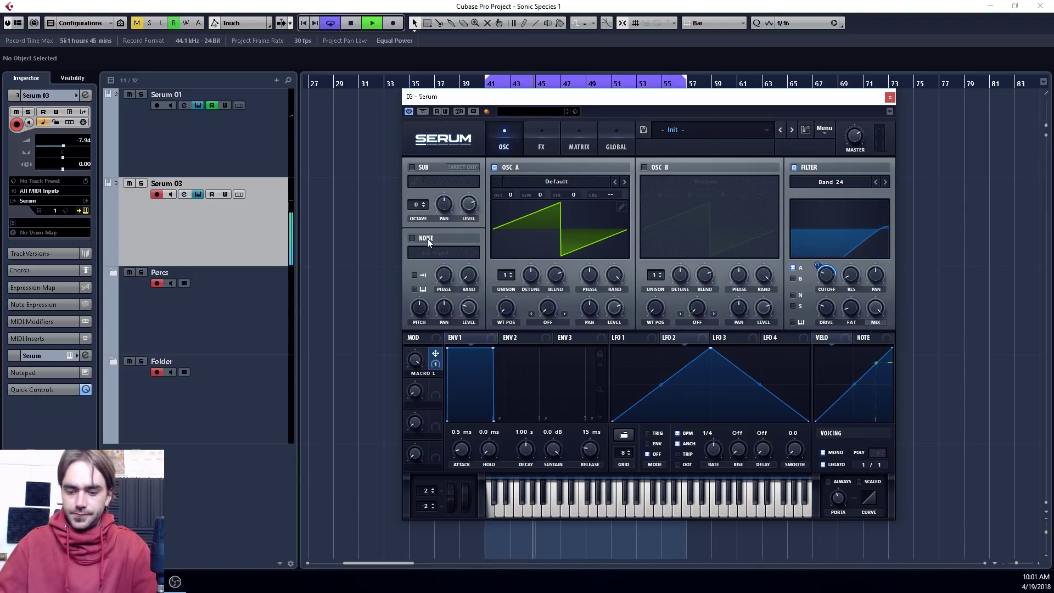
key("m")
key("space")
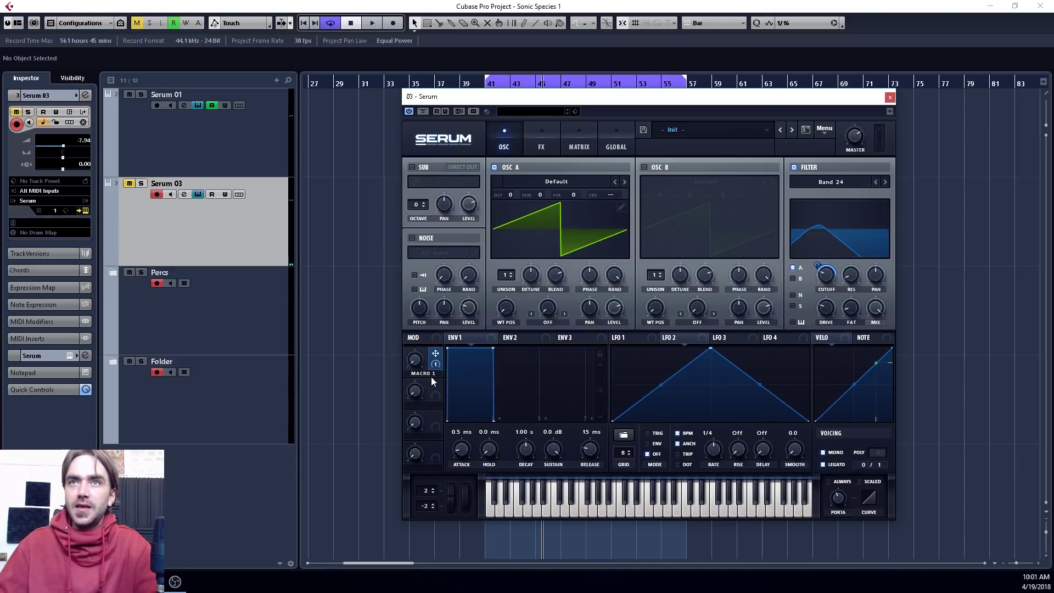
type("Fil")
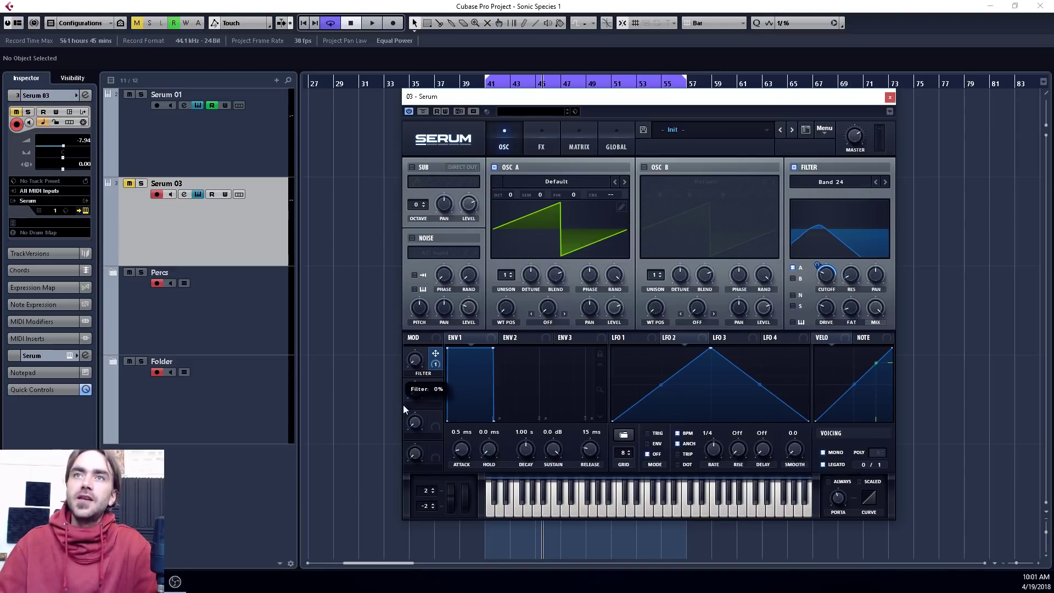
Write Macro 1 automation for the Serum 03 loop, play it back, and save the preset as Sonic Species Sound 2.
left_click_drag(684, 98, 0, 137)
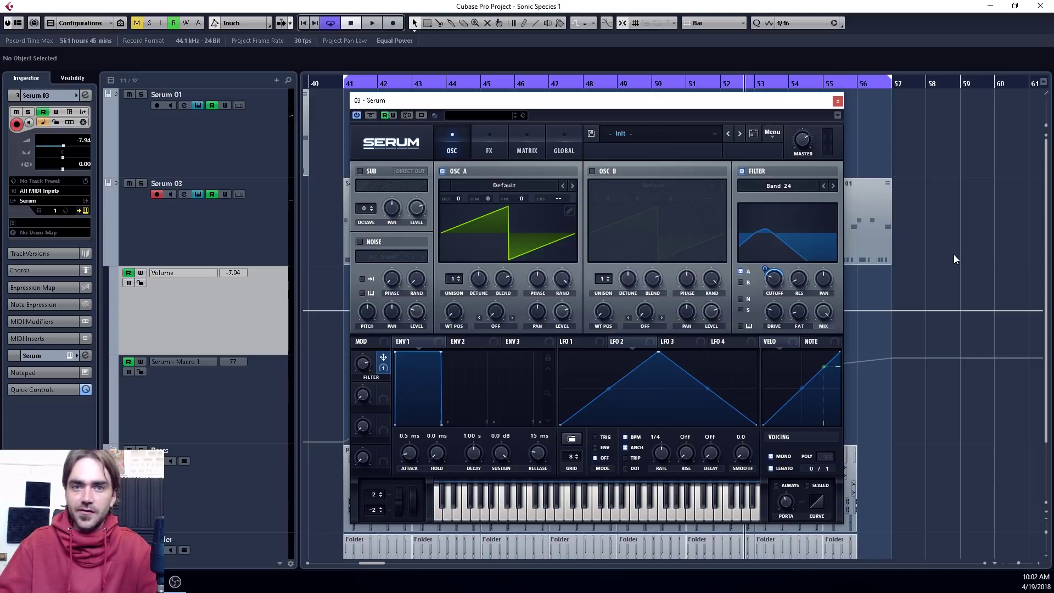
key("space")
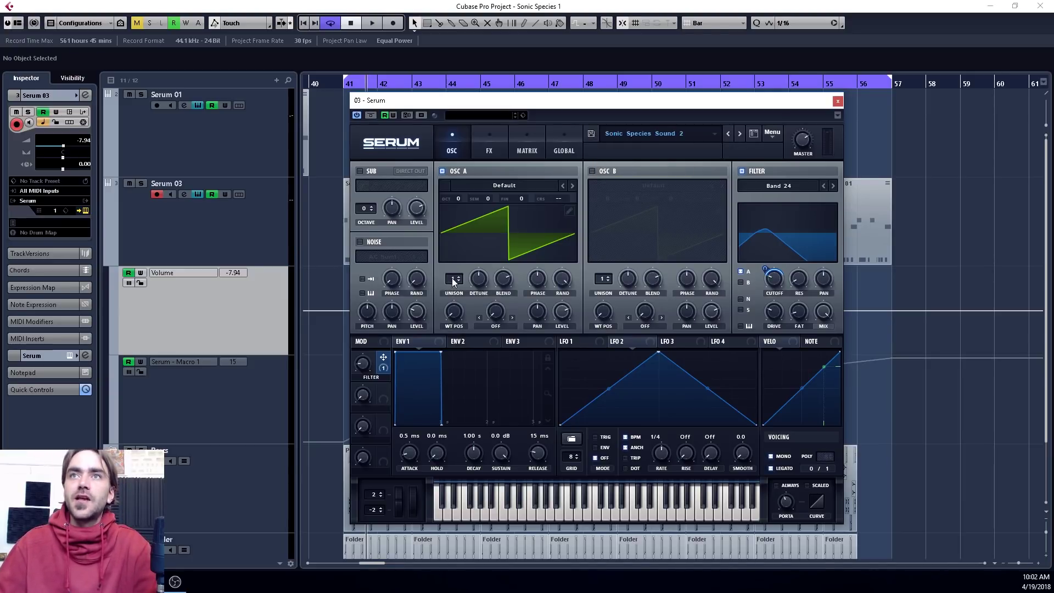
Audition the loop with different unison counts on oscillator A and settle on 5 voices.
left_click_drag(453, 278, 459, 248)
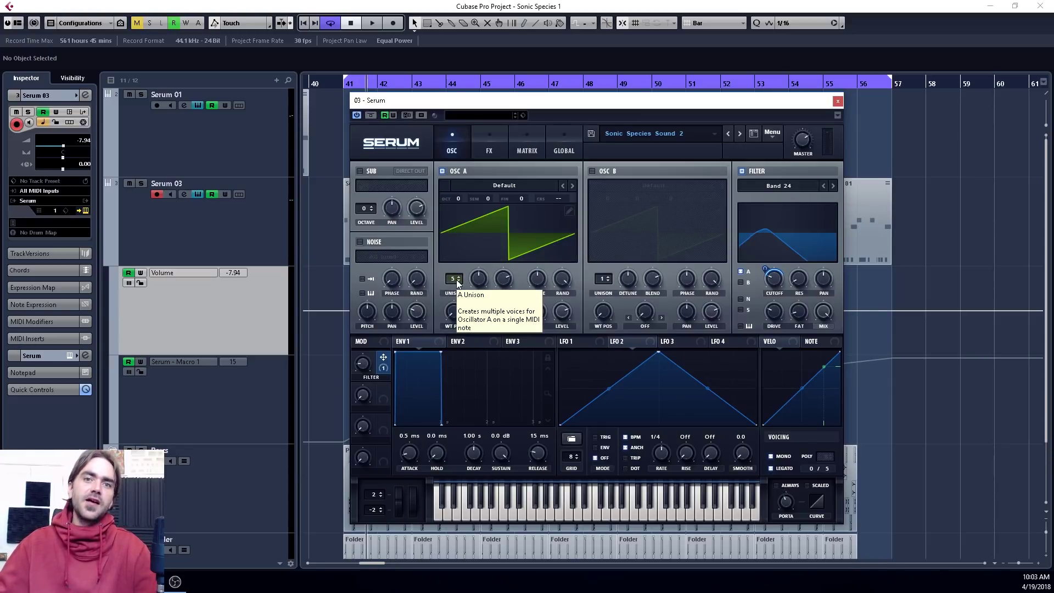
left_click_drag(456, 278, 453, 268)
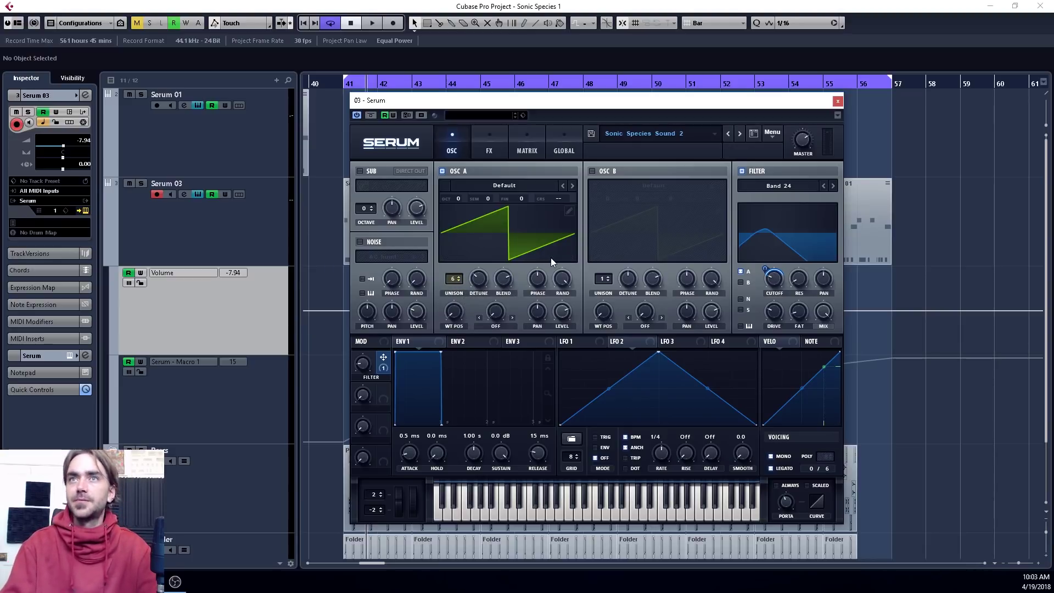
key("space")
left_click_drag(453, 280, 487, 302)
right_click(453, 310)
left_click(454, 283)
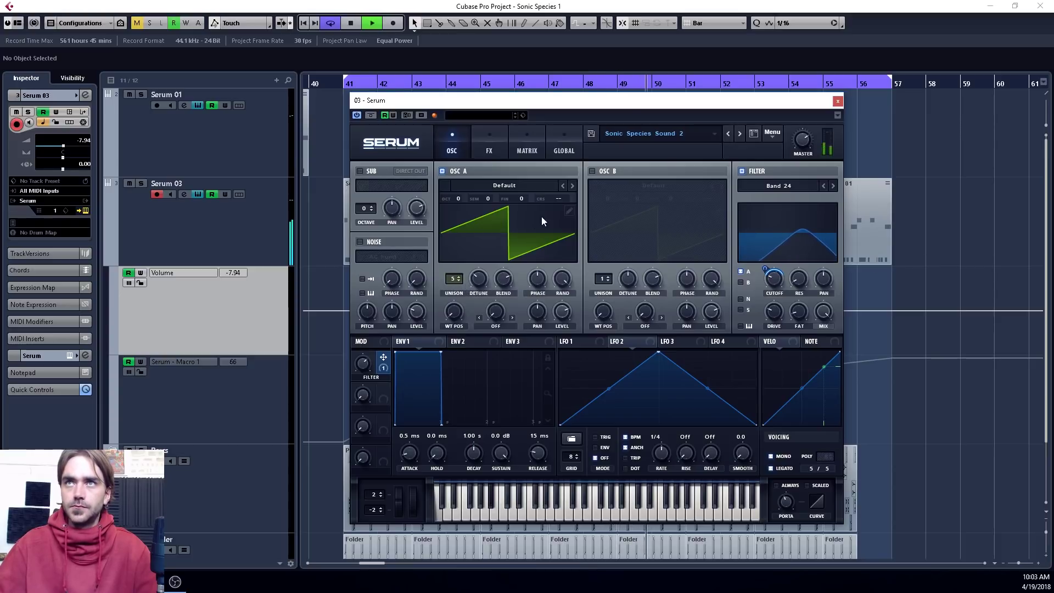
Save the five-voice unison patch as a new preset named Sonic Species Sound Variation 1.
left_click(592, 133)
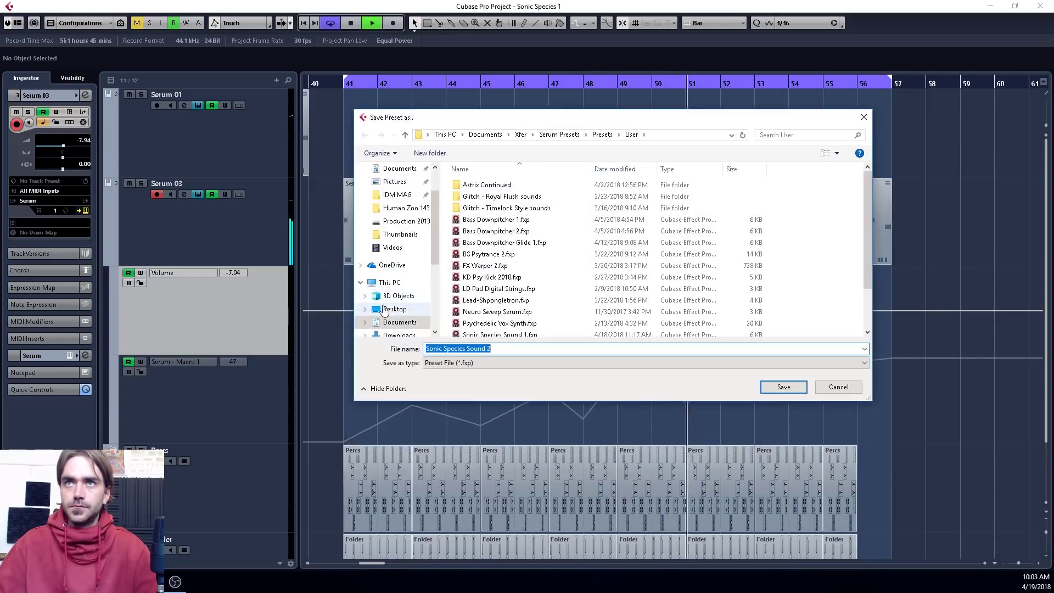
left_click(502, 350)
key("BackSpace")
type("Va")
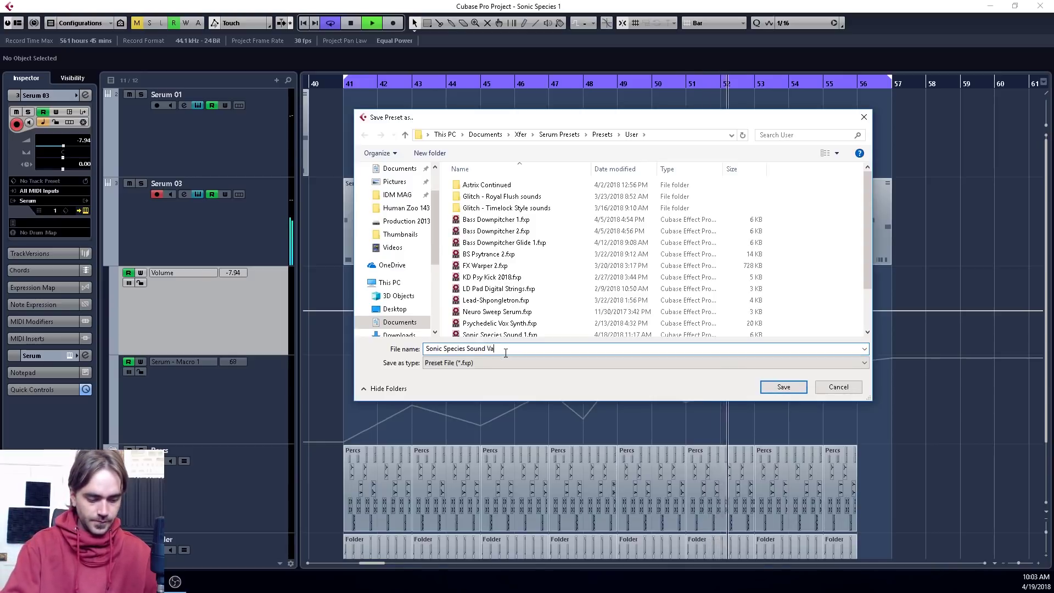
type("riation 1")
key("Return")
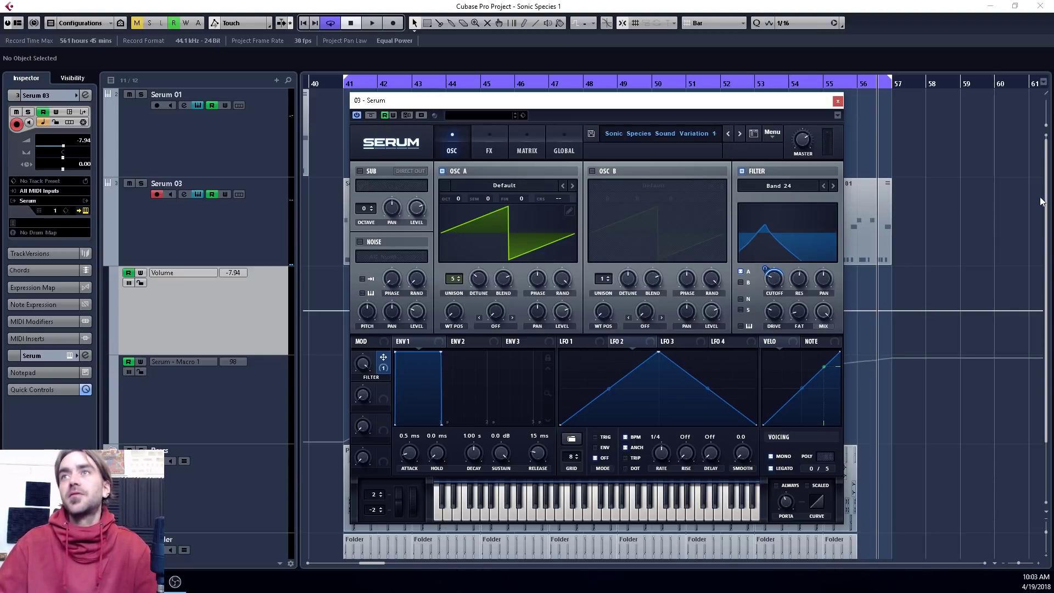
Play the loop to audition the sharper filter peak and save the patch as Sonic Species Sound Variation 2.
key("space")
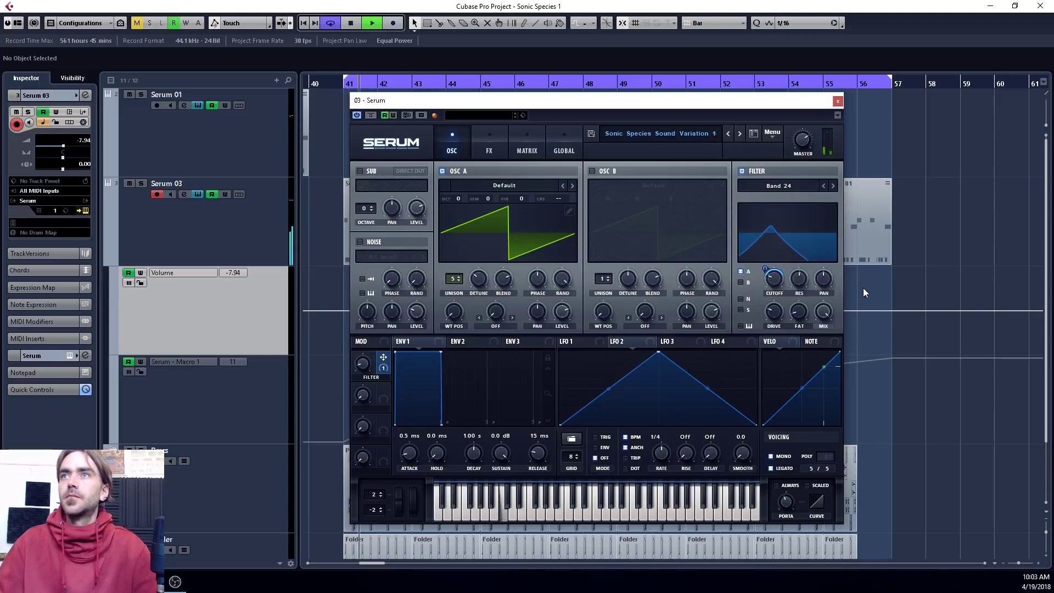
mouse_move(804, 278)
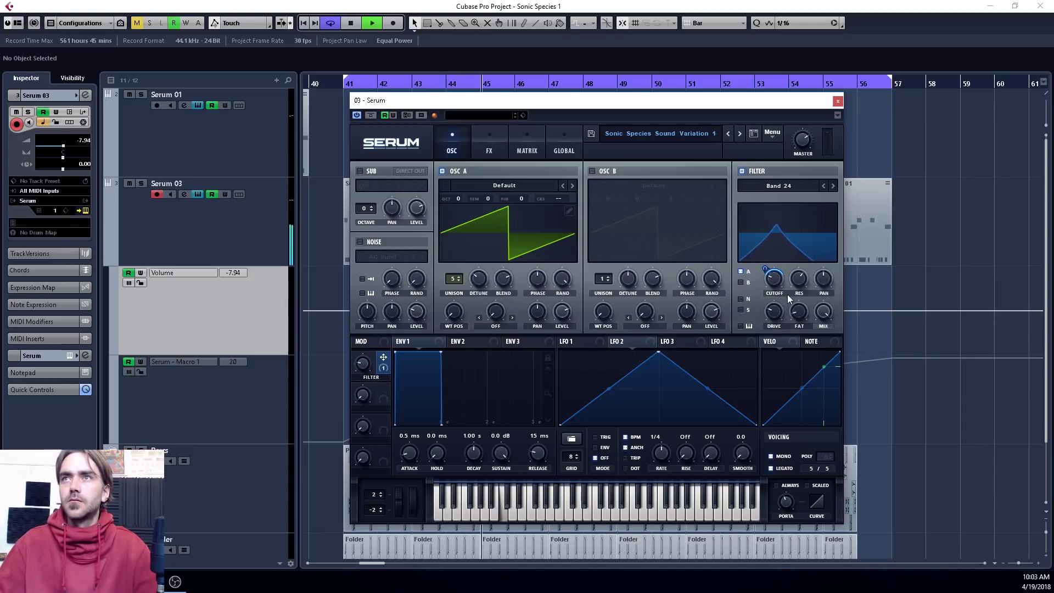
mouse_move(764, 266)
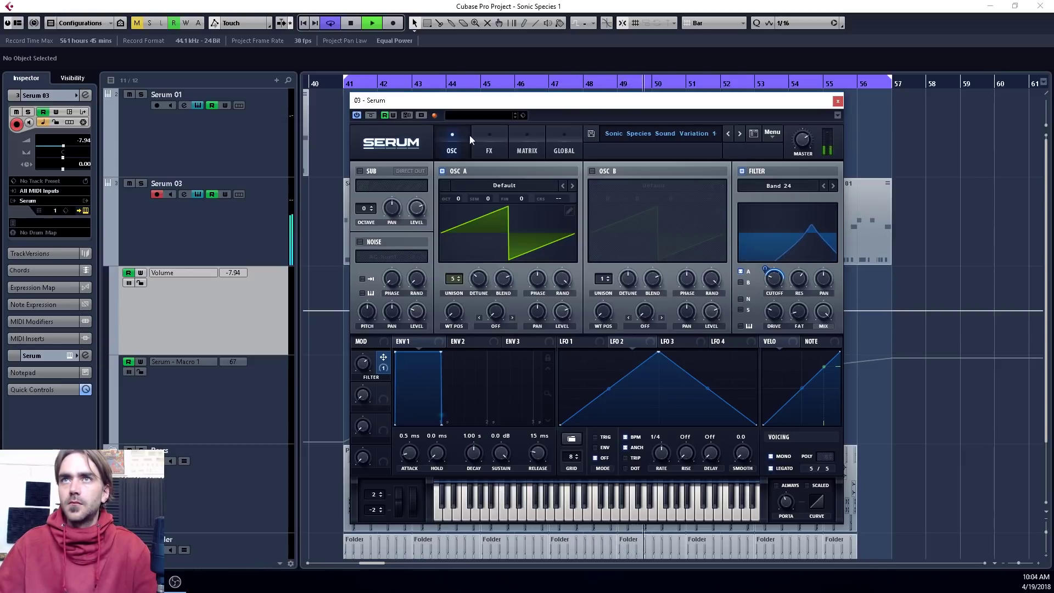
left_click(592, 134)
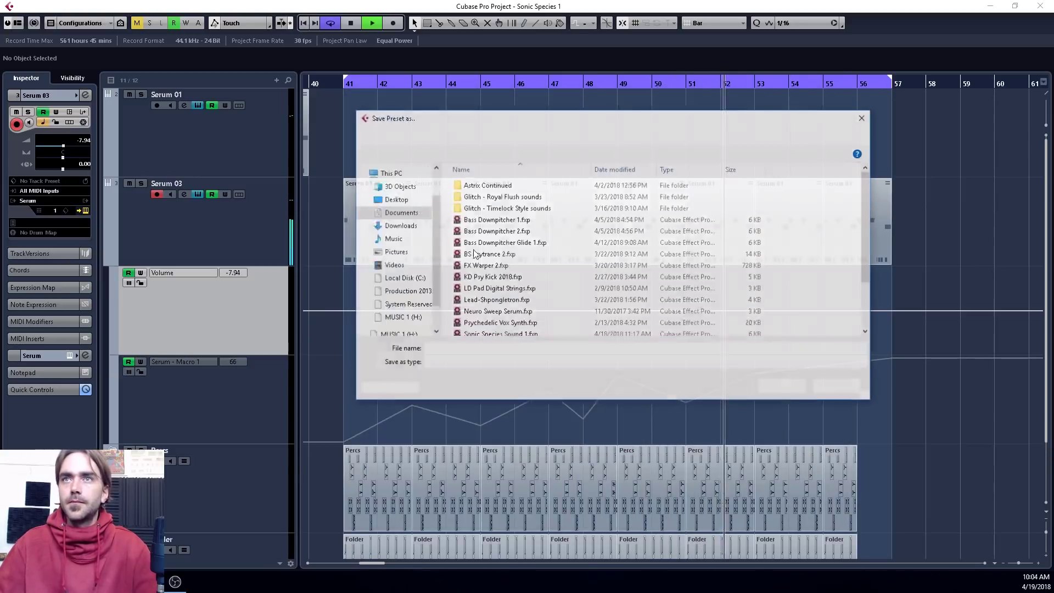
left_click(528, 347)
type("Sonic Species Sound Variation 1")
key("Return")
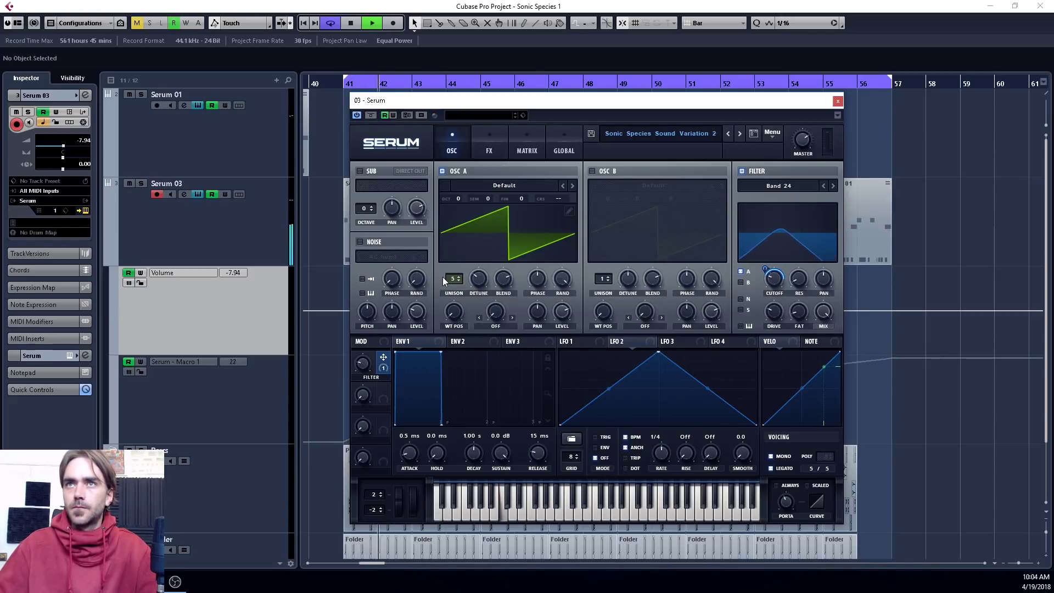
Set oscillator A's unison back to 1 voice.
left_click_drag(451, 278, 463, 444)
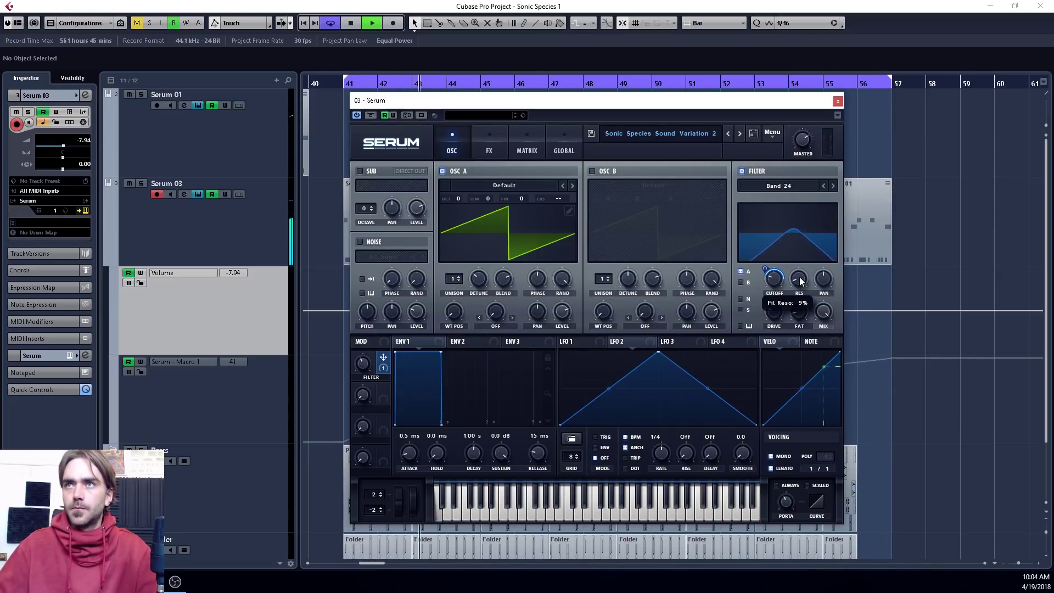